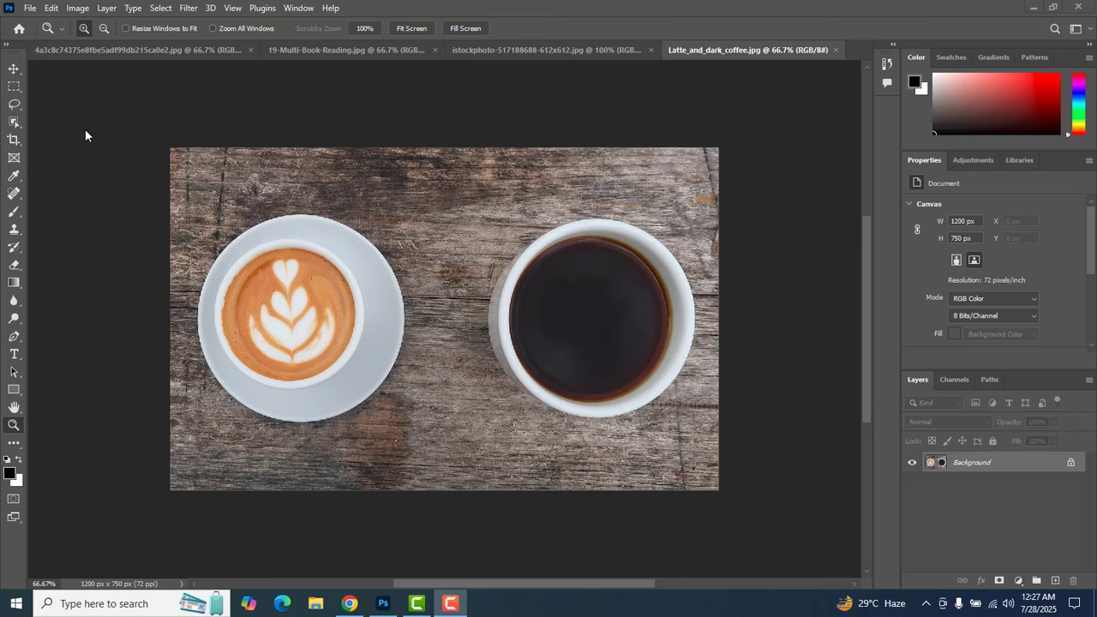
- Crop the two-cup photo around the black coffee cup
left_click(11, 143)
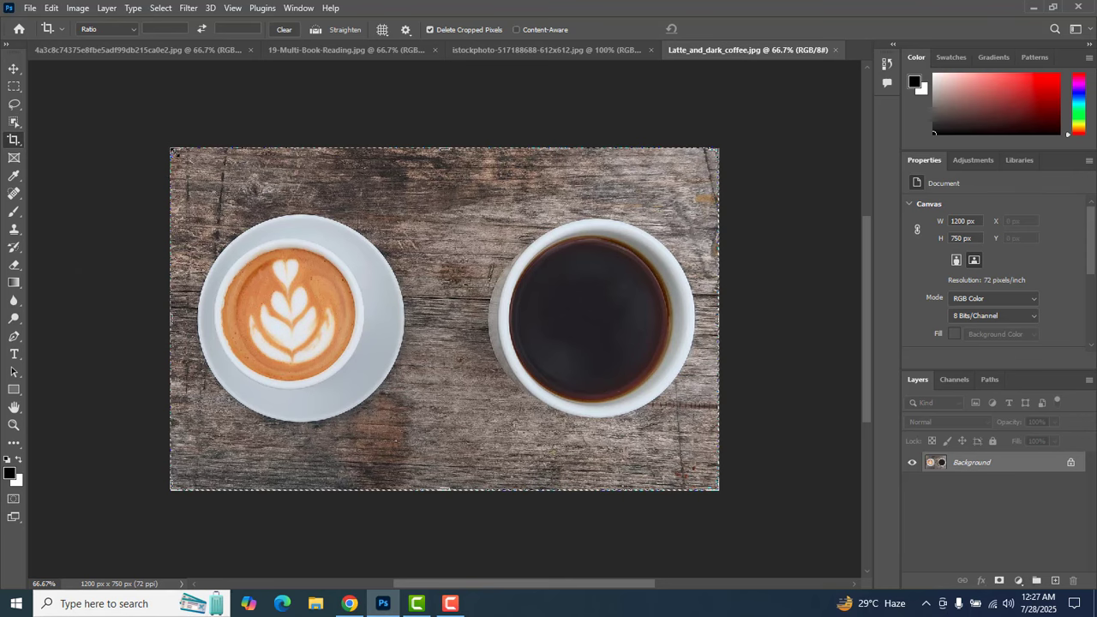
left_click_drag(171, 149, 297, 206)
left_click_drag(451, 323, 452, 378)
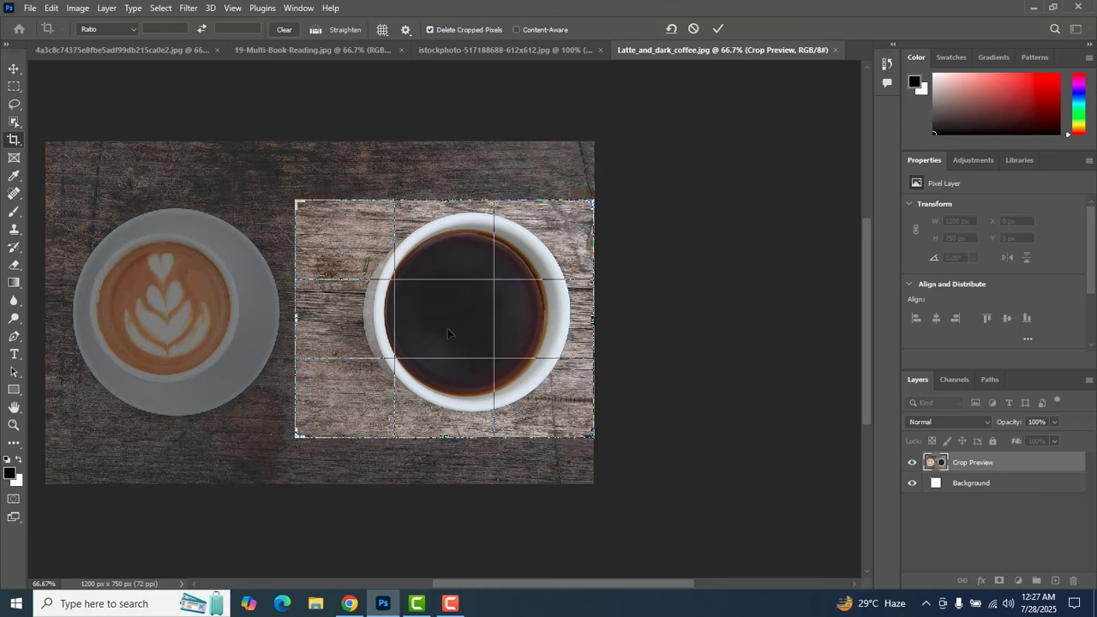
key("Return")
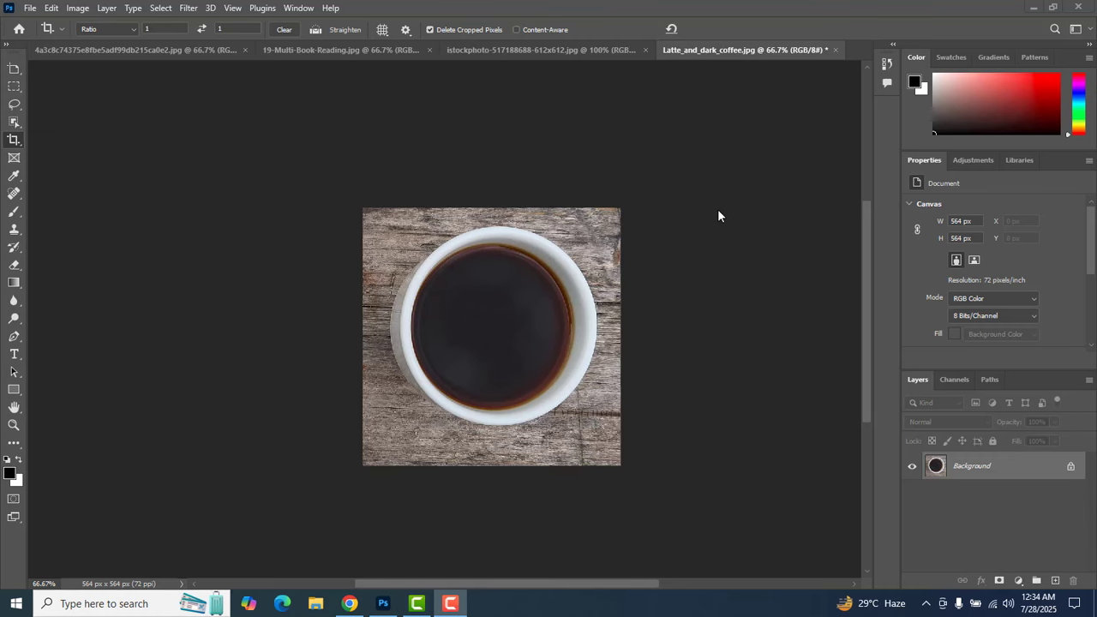
- Undo the square crop of the coffee photo
left_click(13, 71)
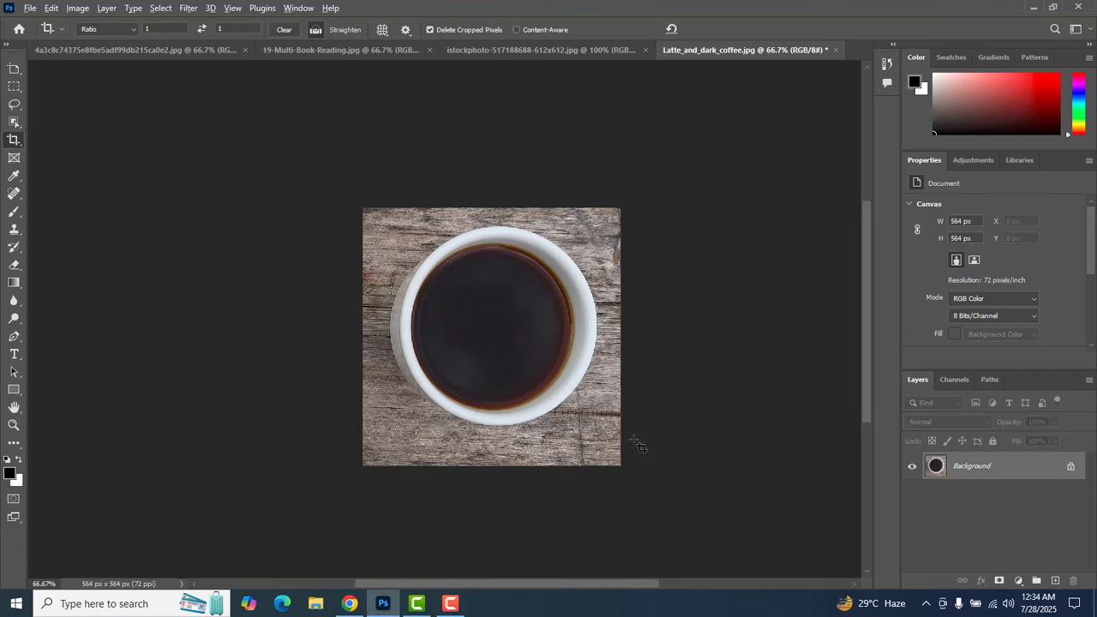
key("ctrl+z")
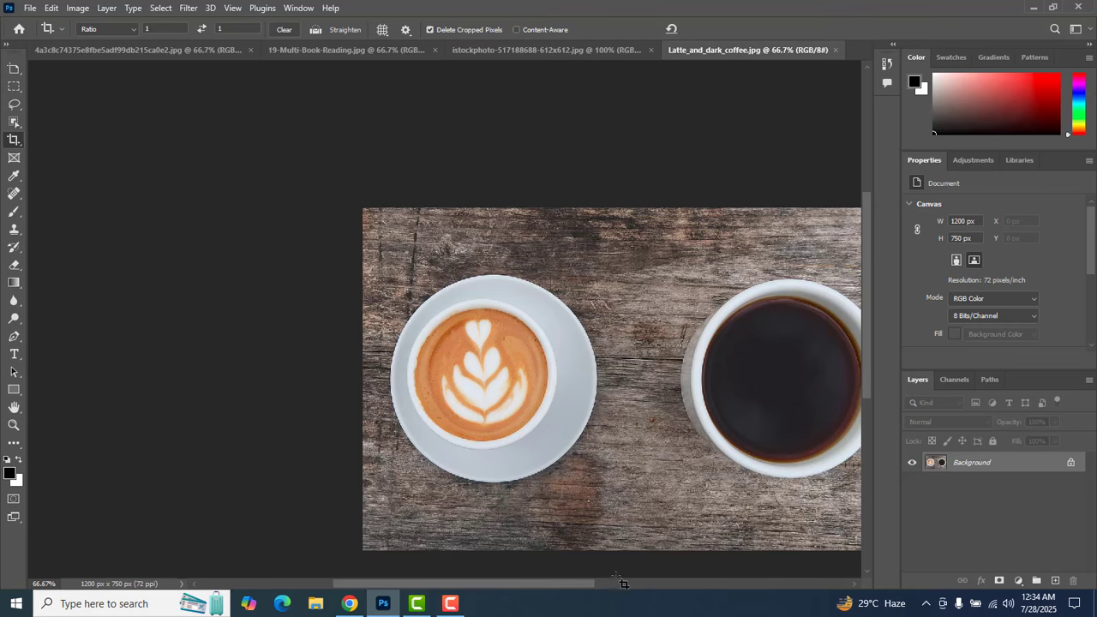
left_click_drag(592, 578, 616, 588)
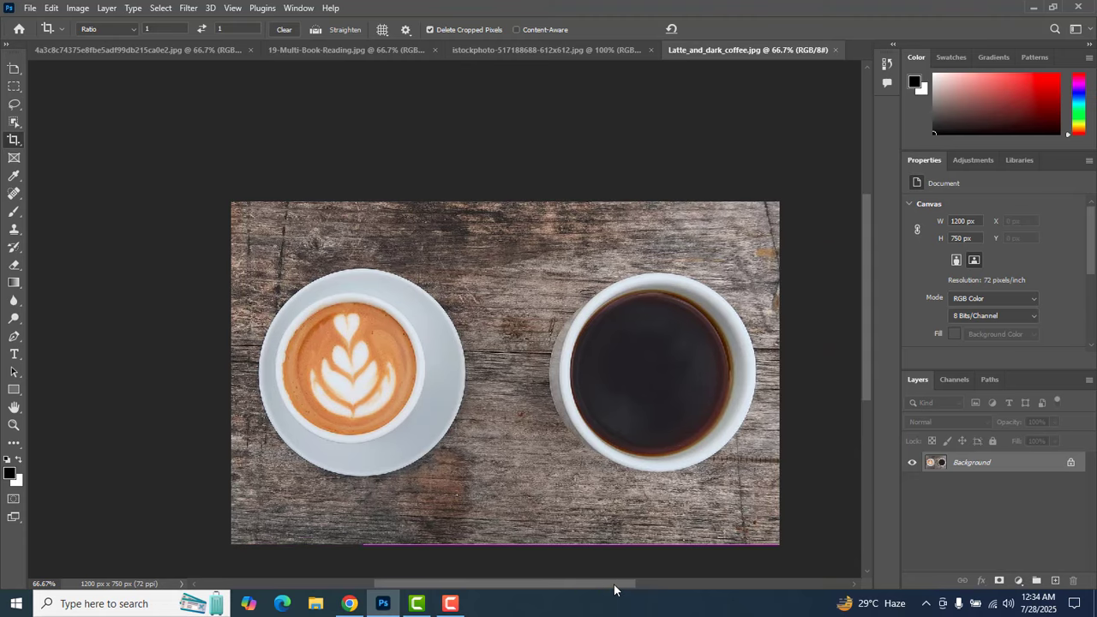
- Crop the coffee photo slightly to 1127 × 704 px using the Original Ratio preset, and undo that crop
left_click(12, 142)
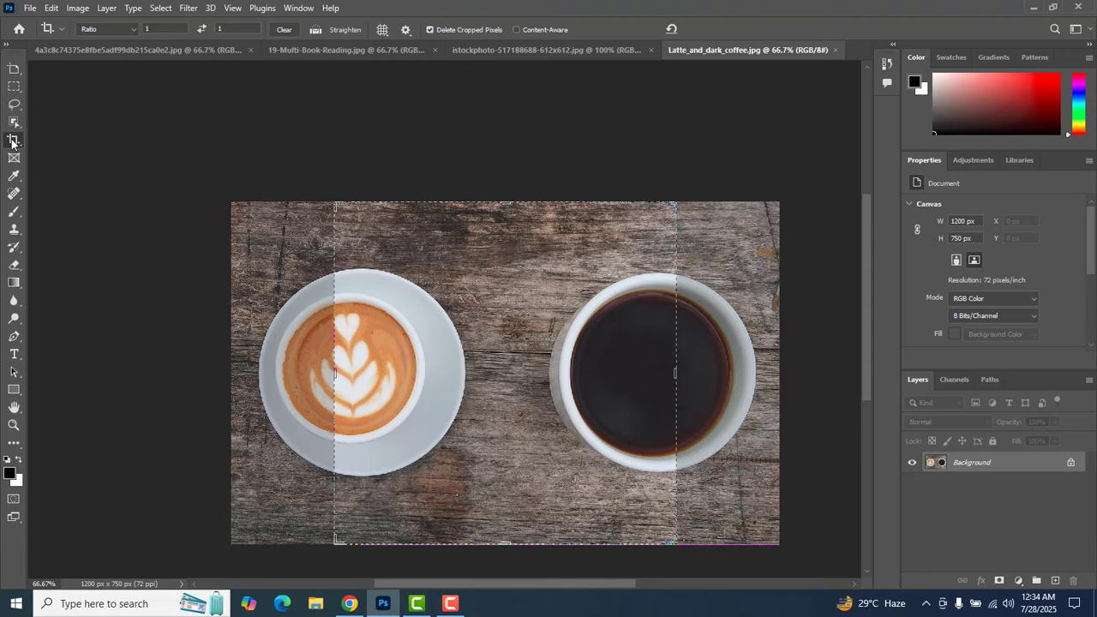
left_click(136, 31)
left_click(125, 39)
left_click(134, 32)
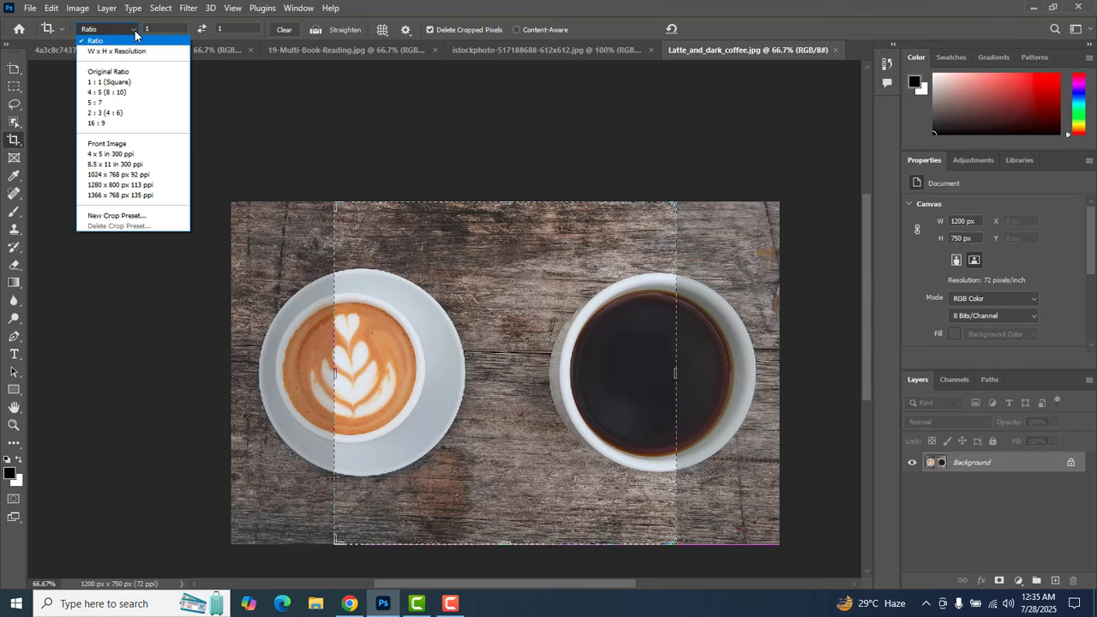
left_click(120, 72)
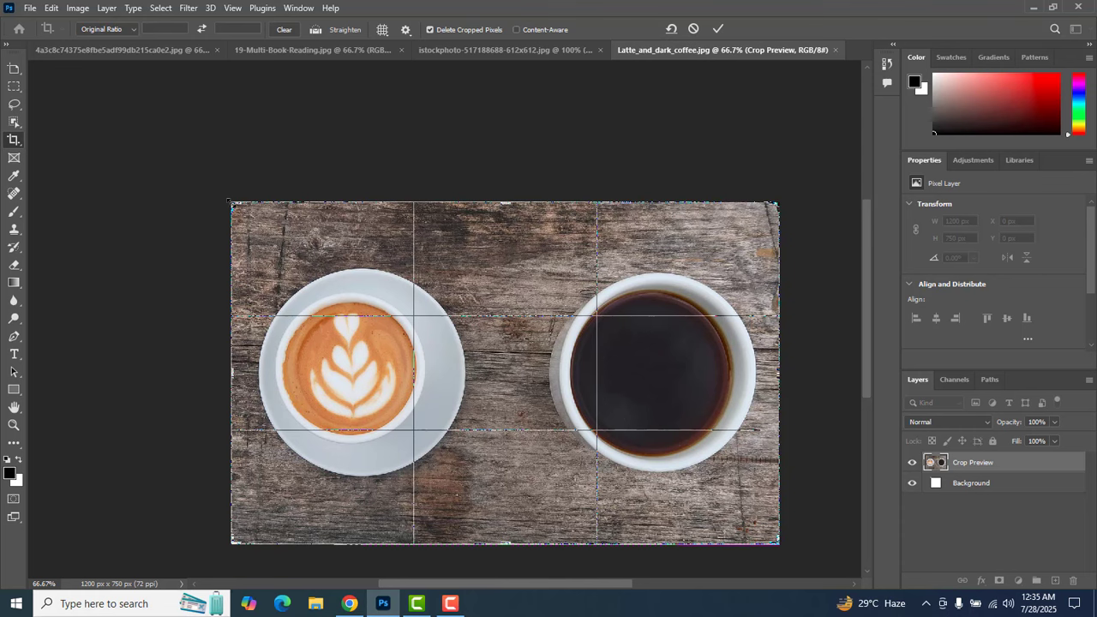
left_click_drag(230, 203, 225, 230)
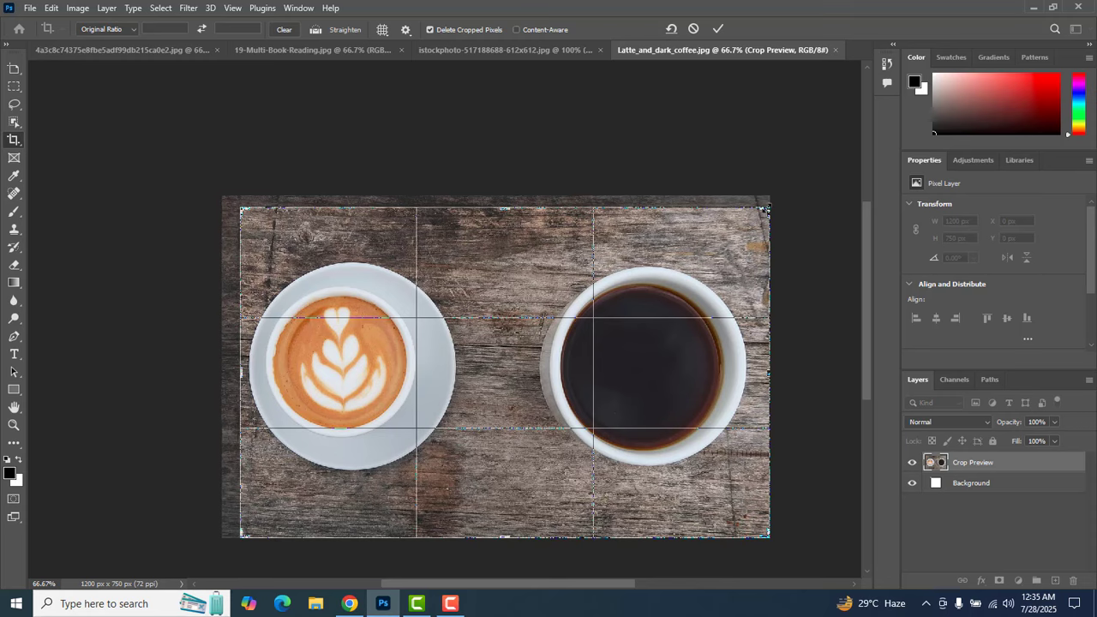
left_click_drag(768, 207, 776, 192)
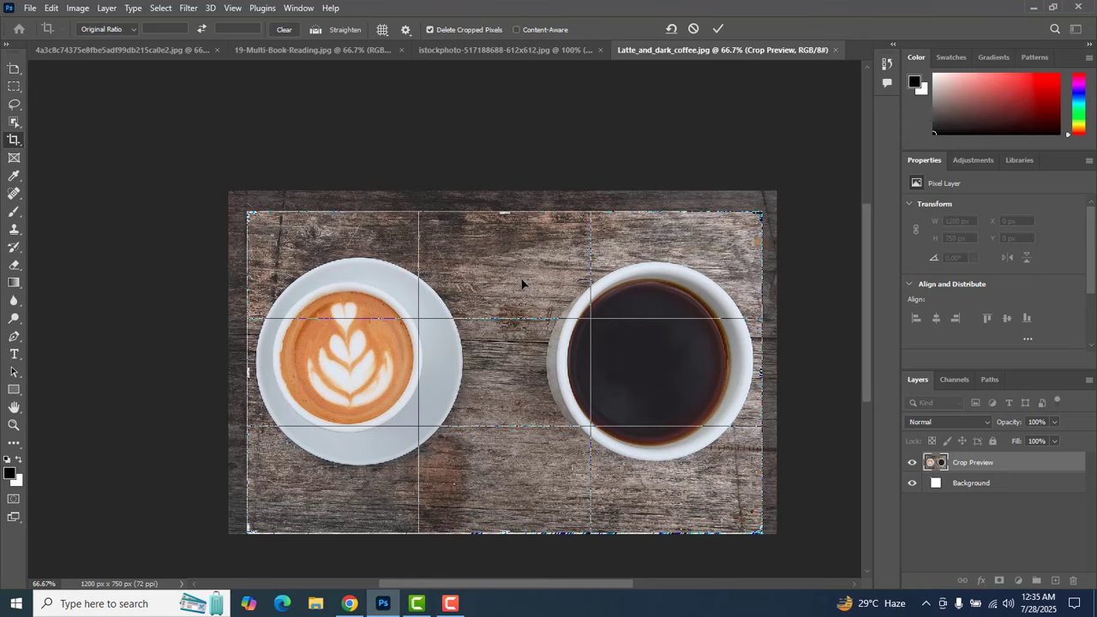
key("Return")
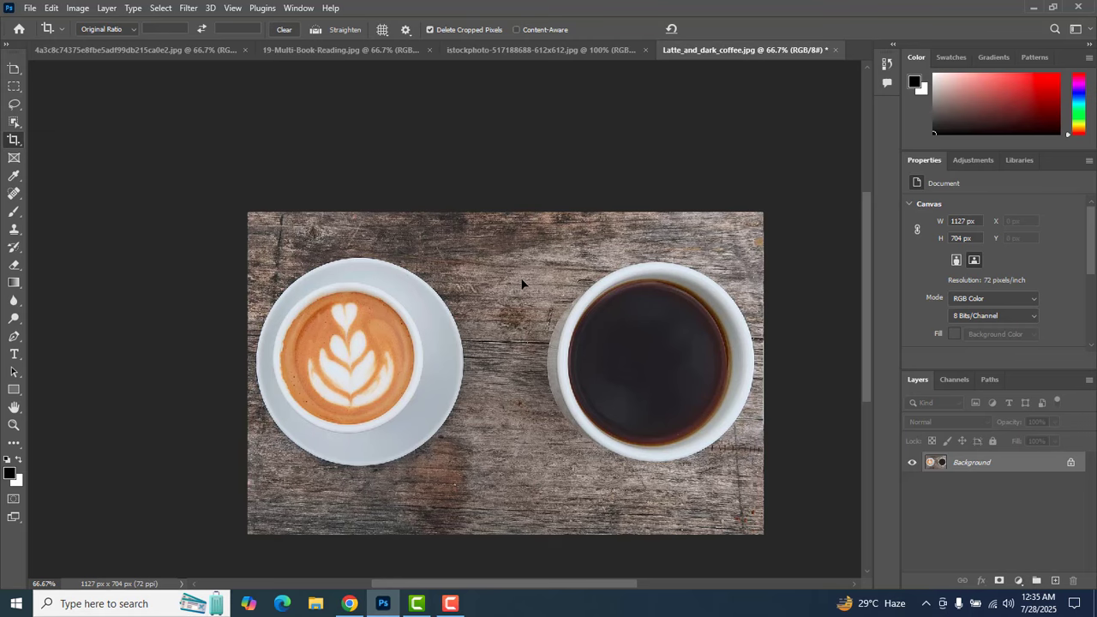
key("ctrl+z")
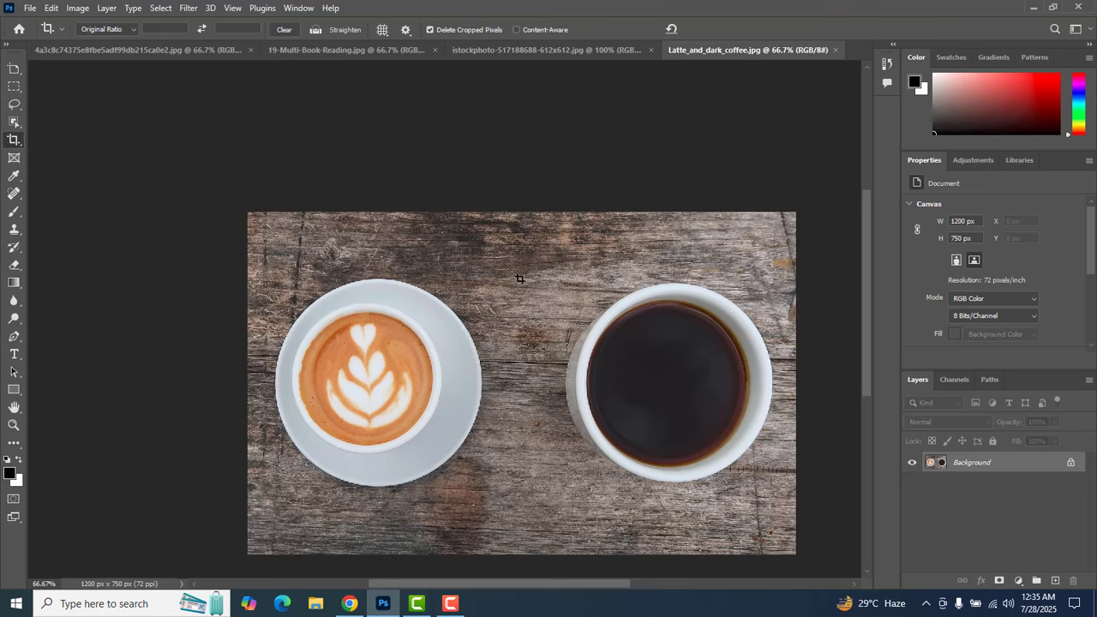
- Crop the photo around the latte cup to 668 × 668 px with the 1:1 (Square) preset, and undo that crop
left_click(133, 33)
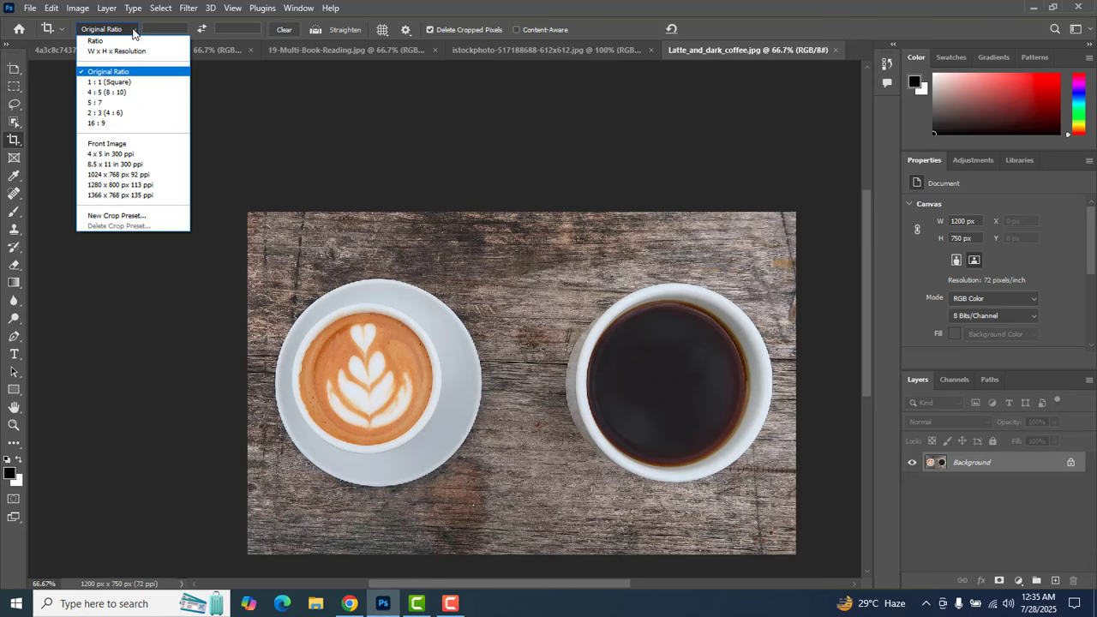
left_click(133, 84)
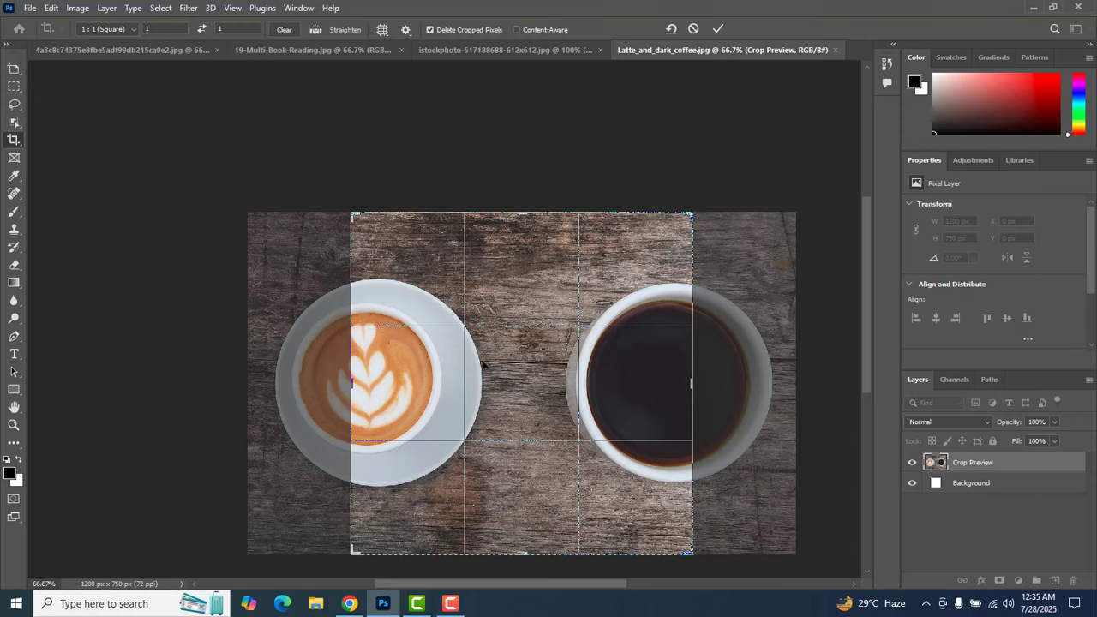
left_click_drag(526, 380, 622, 375)
left_click_drag(692, 554, 673, 533)
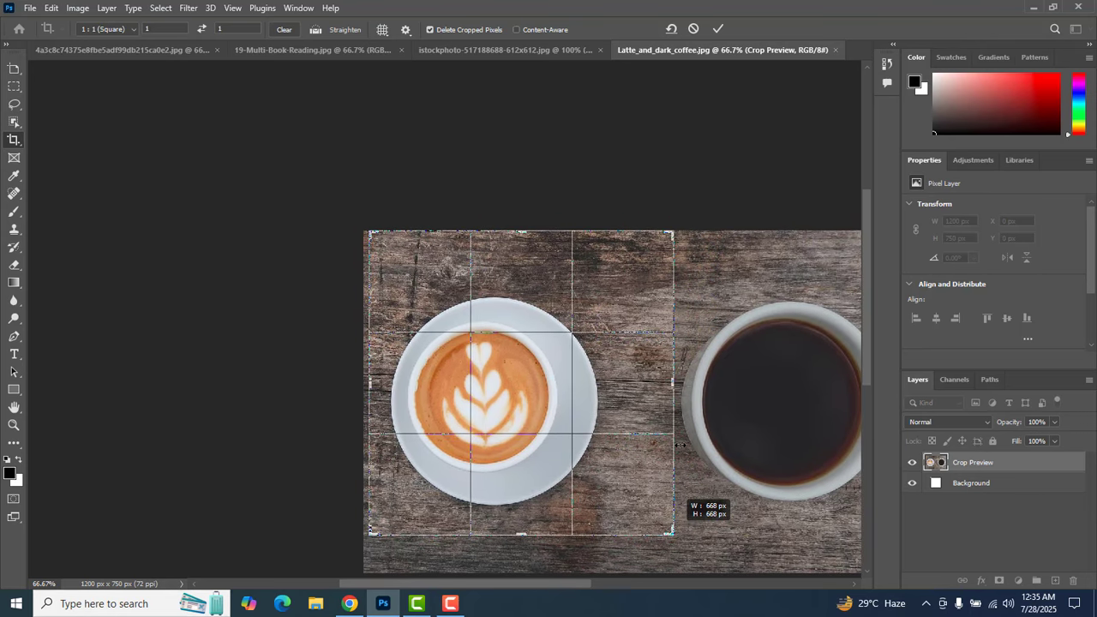
left_click_drag(679, 445, 679, 445)
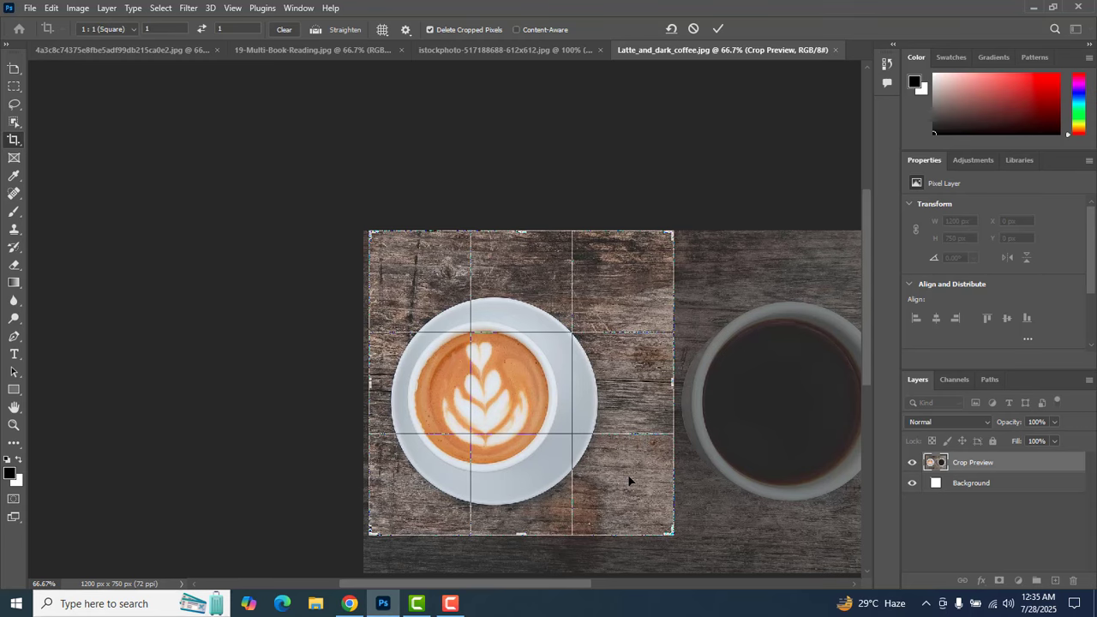
key("Return")
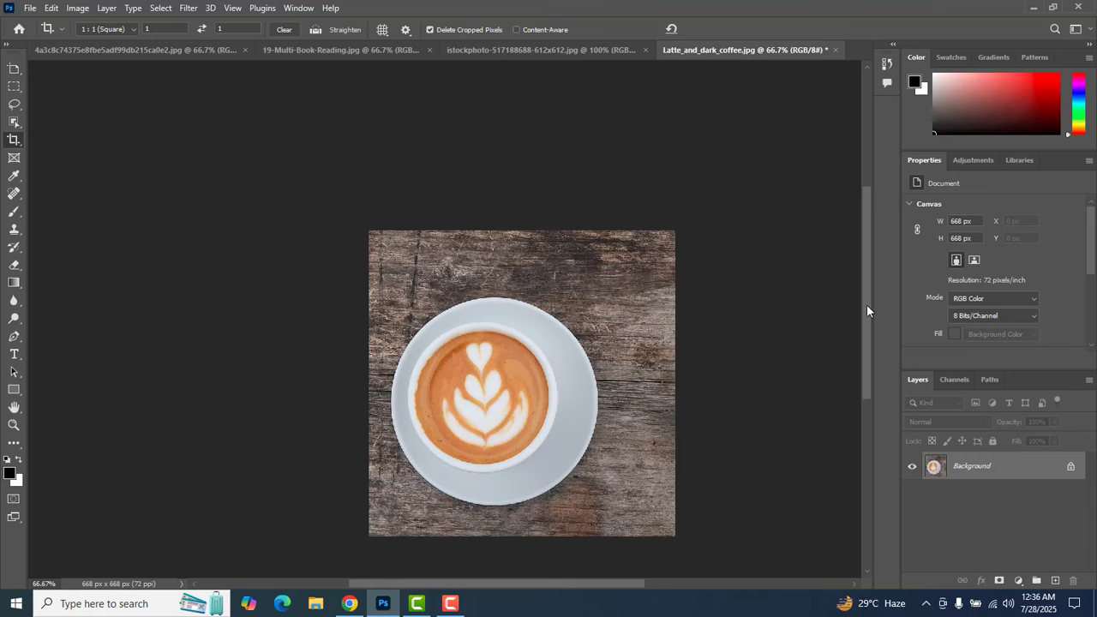
mouse_move(867, 304)
left_mouse_down()
mouse_move(865, 291)
mouse_move(855, 321)
left_mouse_up()
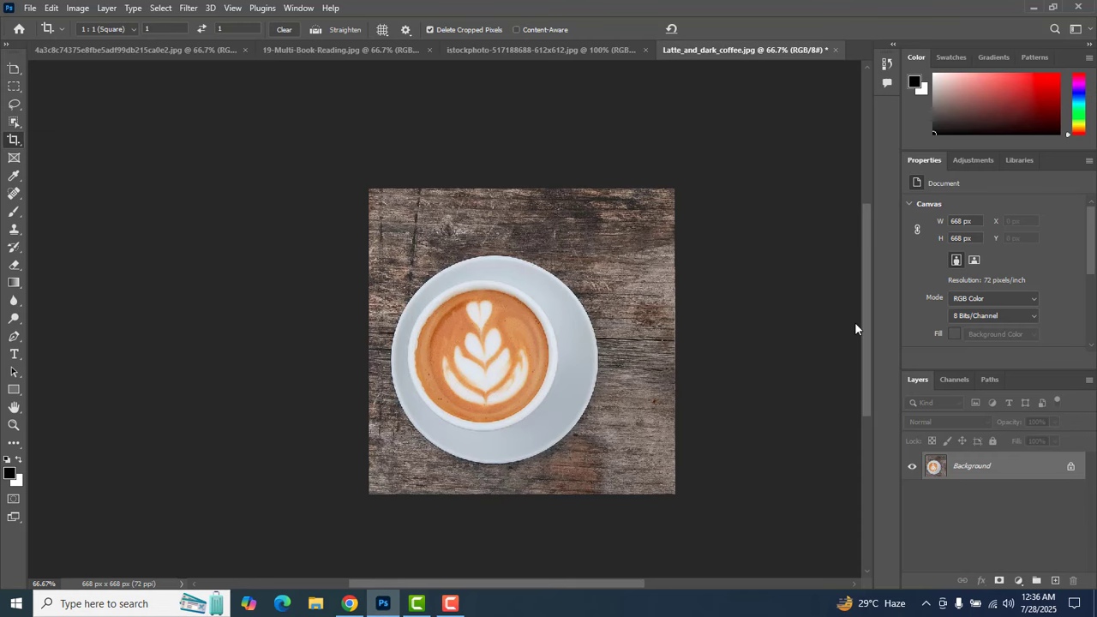
key("ctrl+z")
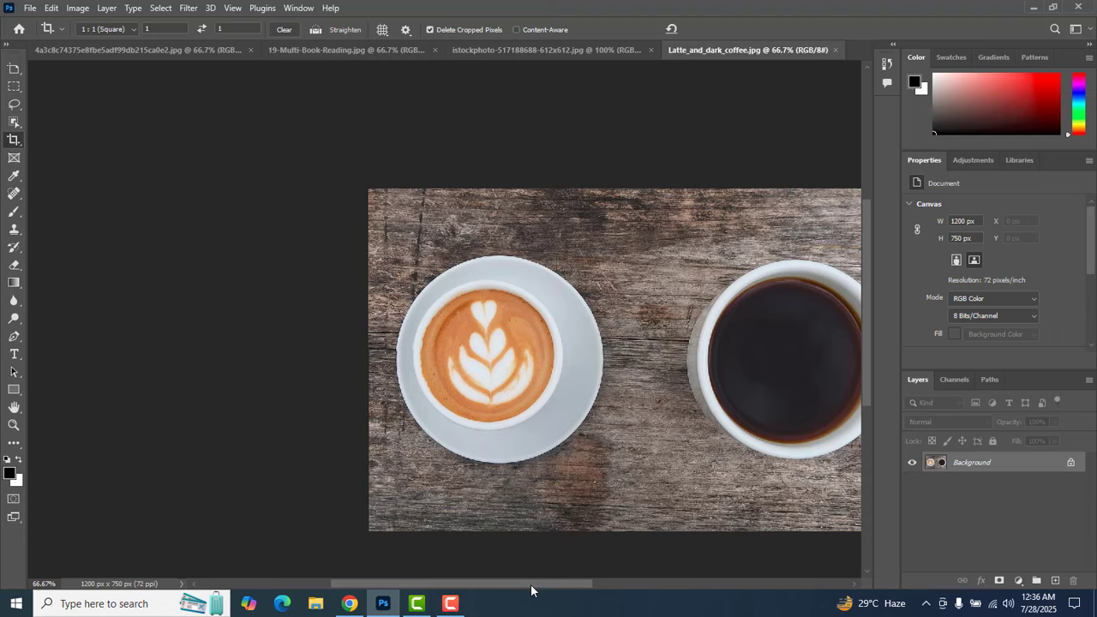
- Set the crop ratio to 4:5 (8:10) and frame the latte cup inside the crop area
left_click_drag(532, 590, 582, 589)
left_click(134, 30)
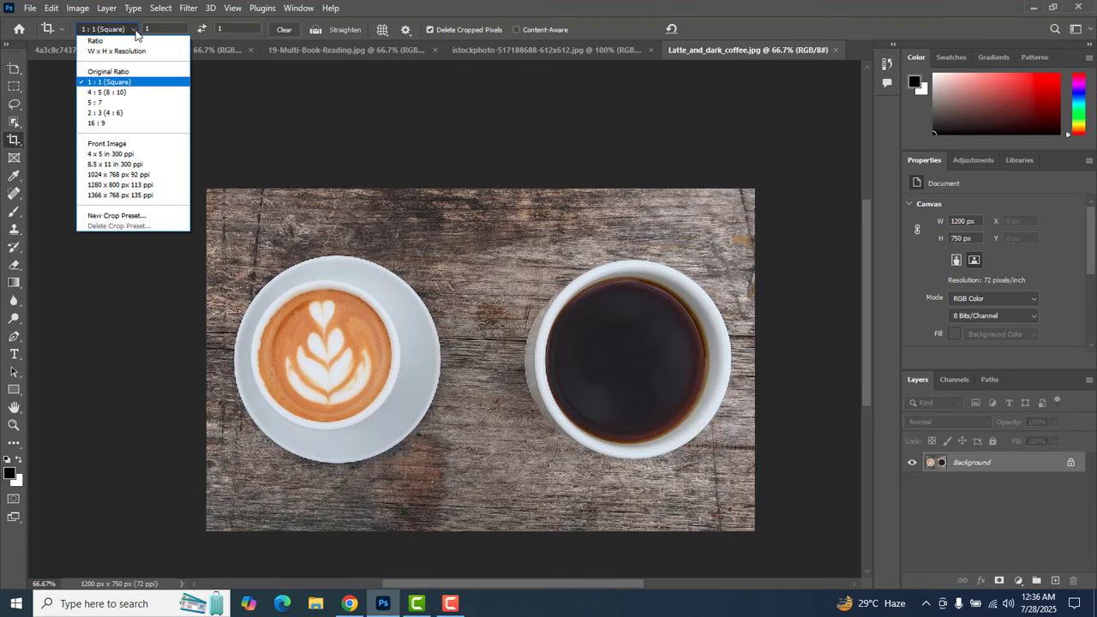
left_click(120, 92)
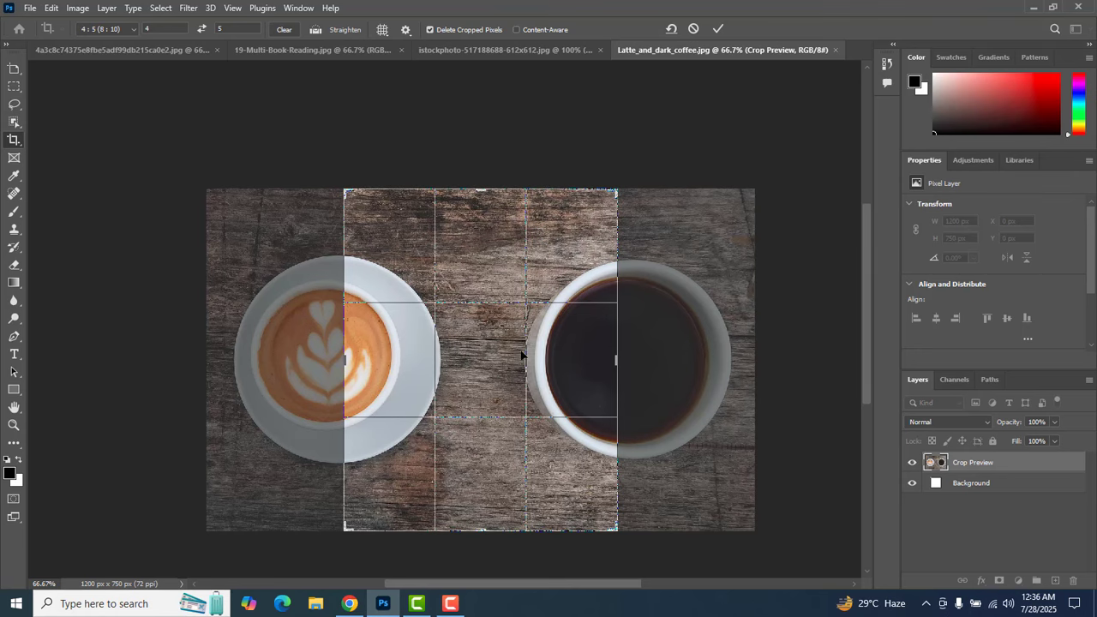
left_click_drag(526, 360, 656, 357)
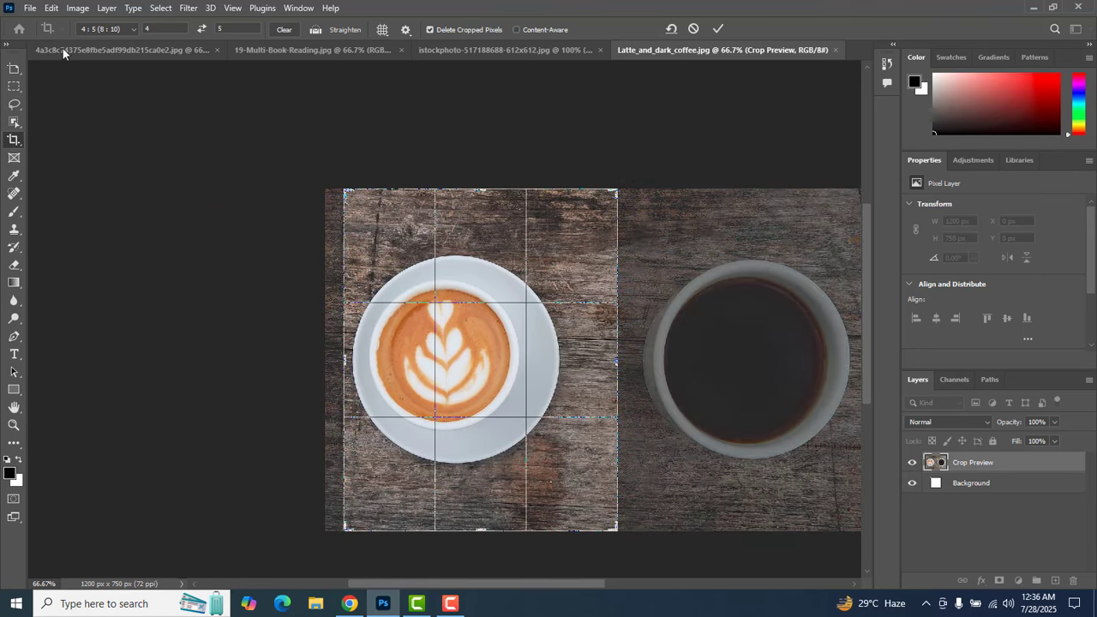
- Set the crop ratio to 2:3 (4:6) and reposition the photo so the whole latte saucer fits in the frame
left_click(133, 30)
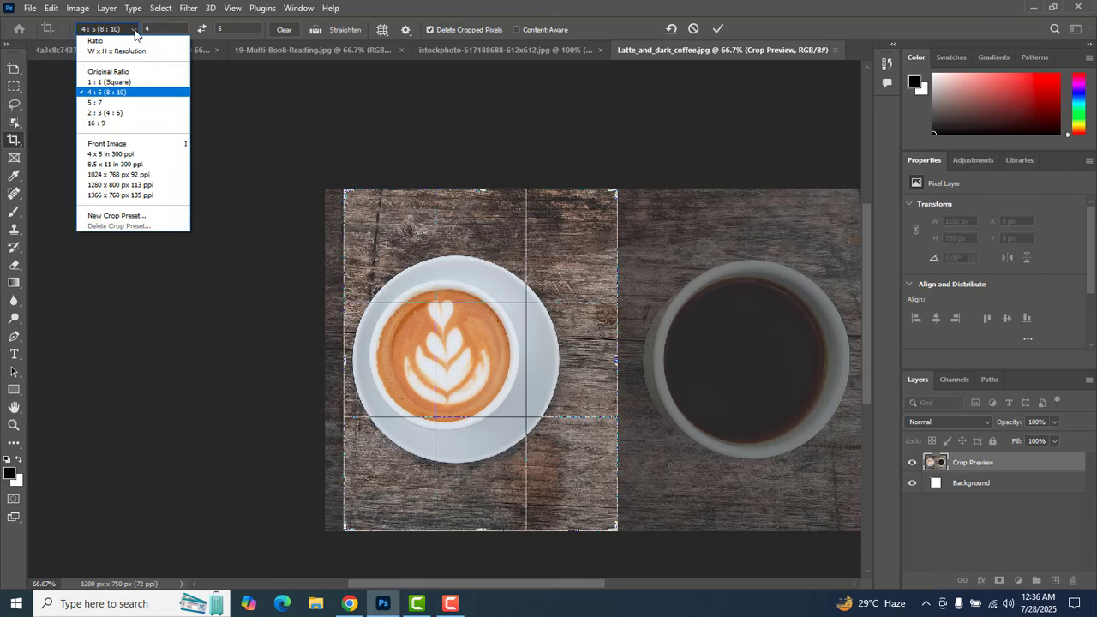
left_click(131, 113)
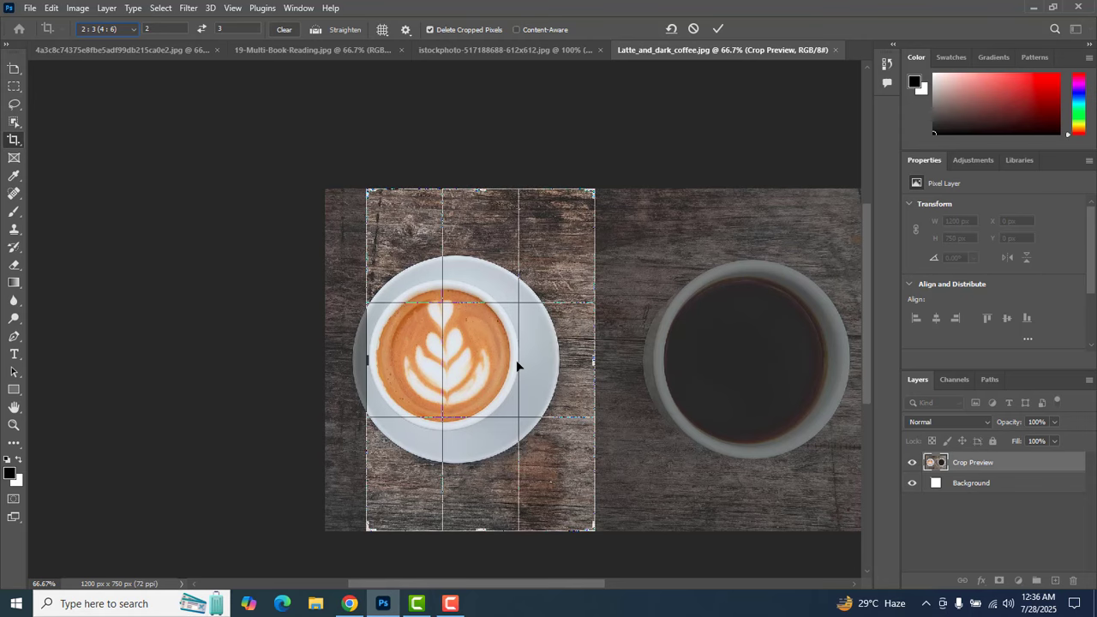
left_click_drag(516, 367, 546, 367)
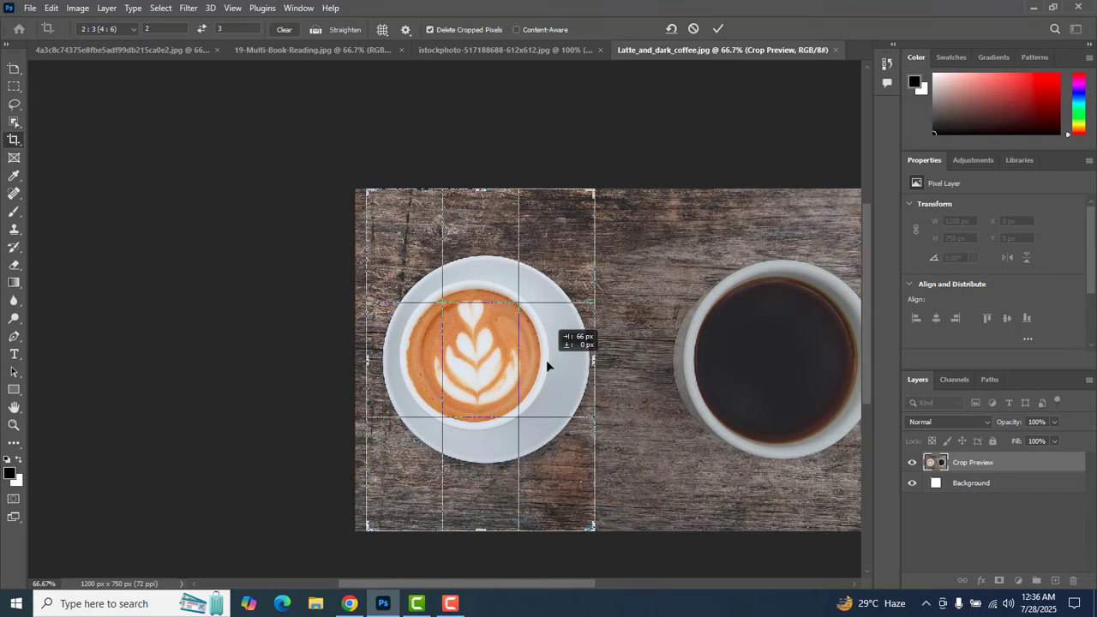
left_click_drag(547, 360, 547, 360)
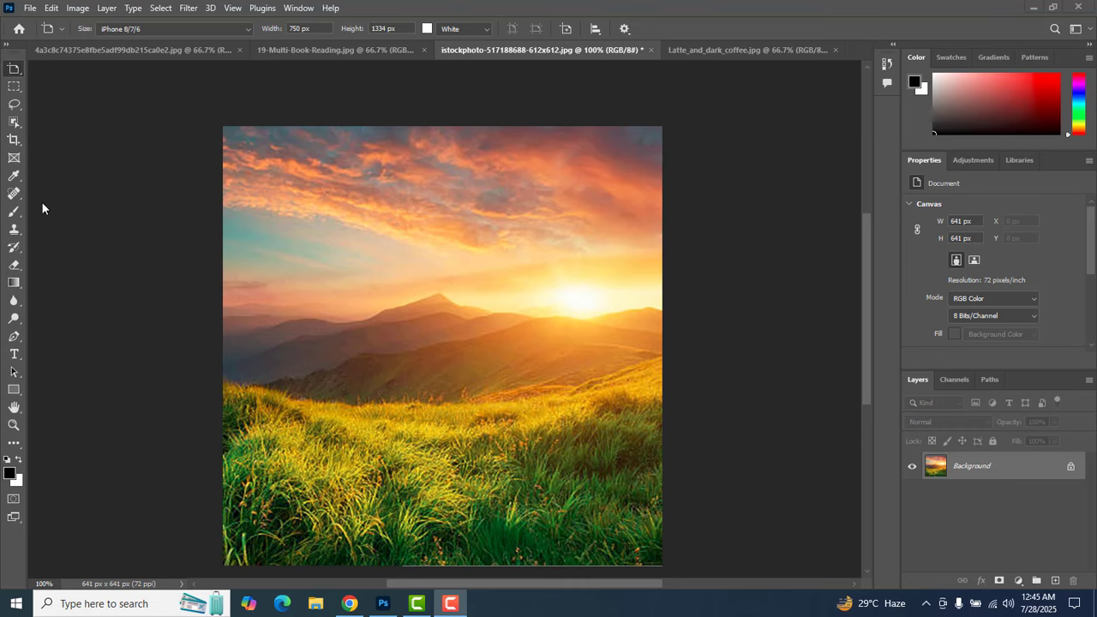
- Straighten the sunset landscape along a line rising from its left edge to its right edge, and apply the rotated crop
left_click(13, 142)
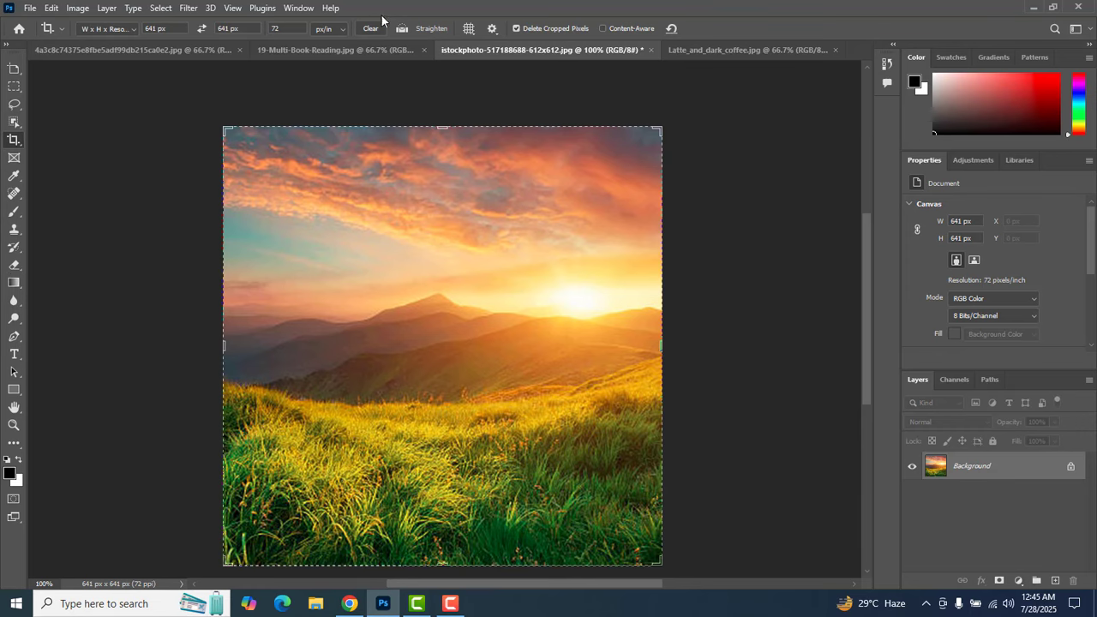
left_click(429, 32)
left_click_drag(223, 301, 663, 254)
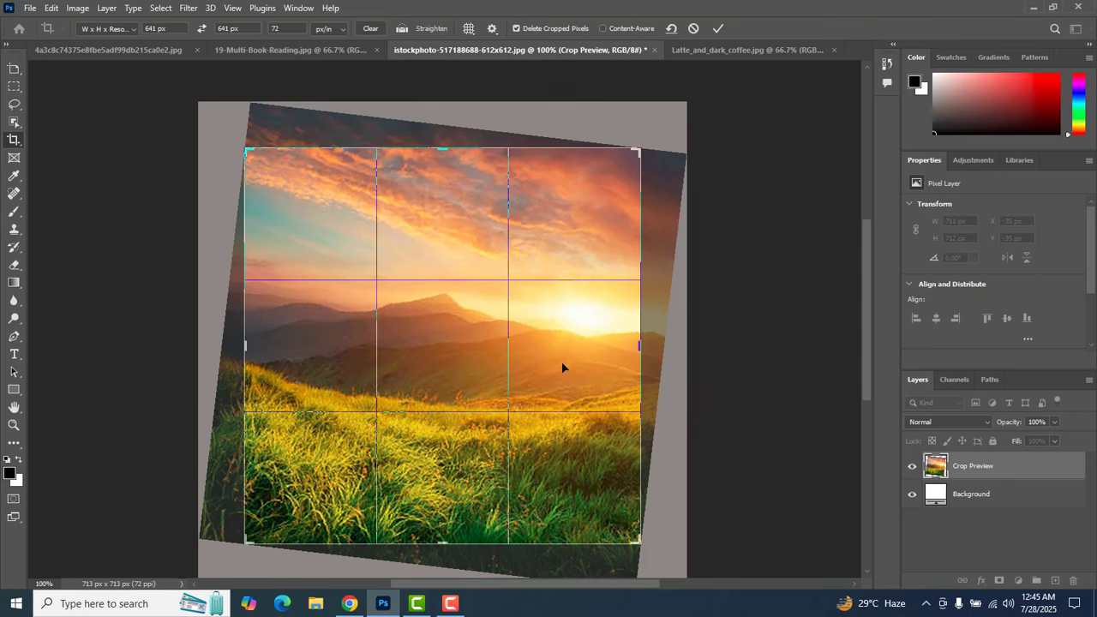
key("Return")
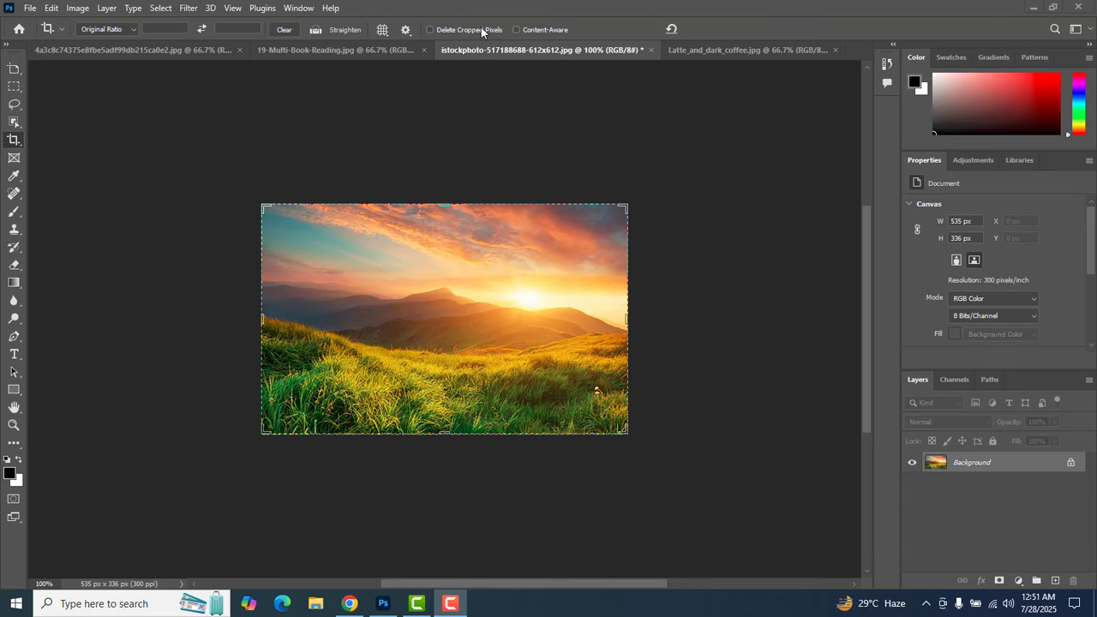
- Crop the sunset landscape to 408 × 256 px at its original ratio, with Delete Cropped Pixels off
left_click(14, 141)
left_click_drag(264, 210, 306, 233)
mouse_move(452, 330)
left_mouse_down()
mouse_move(442, 321)
mouse_move(458, 349)
left_mouse_up()
key("Return")
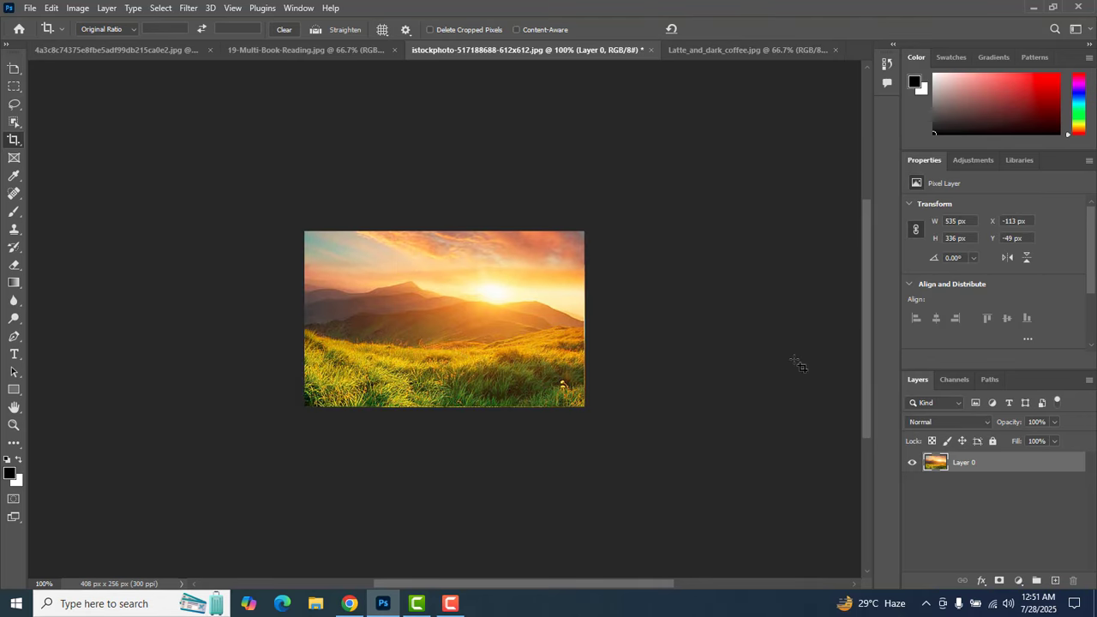
- Enlarge the landscape's crop area to 441 × 277 px and apply it with Delete Cropped Pixels enabled
left_click(16, 140)
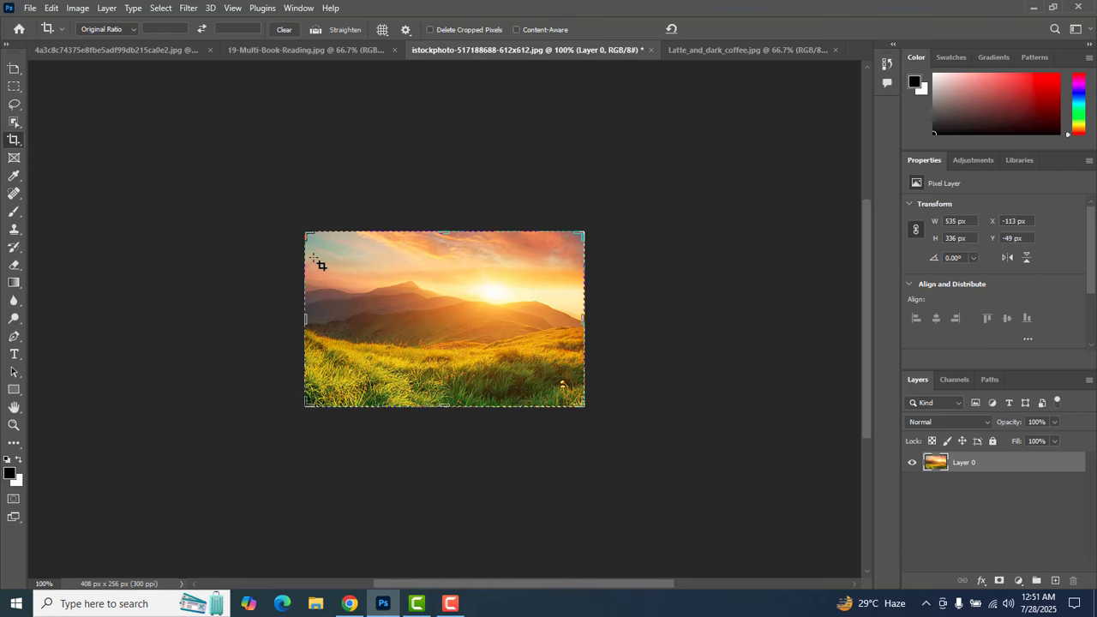
mouse_move(307, 233)
left_mouse_down()
mouse_move(280, 221)
mouse_move(307, 242)
mouse_move(295, 241)
left_mouse_up()
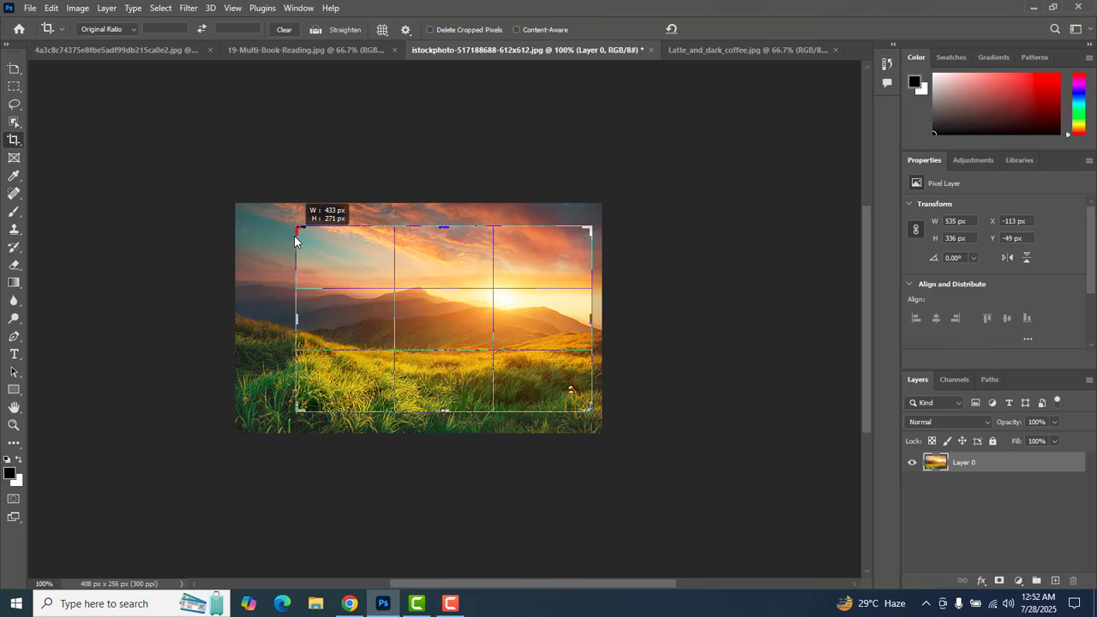
left_click_drag(295, 241, 292, 239)
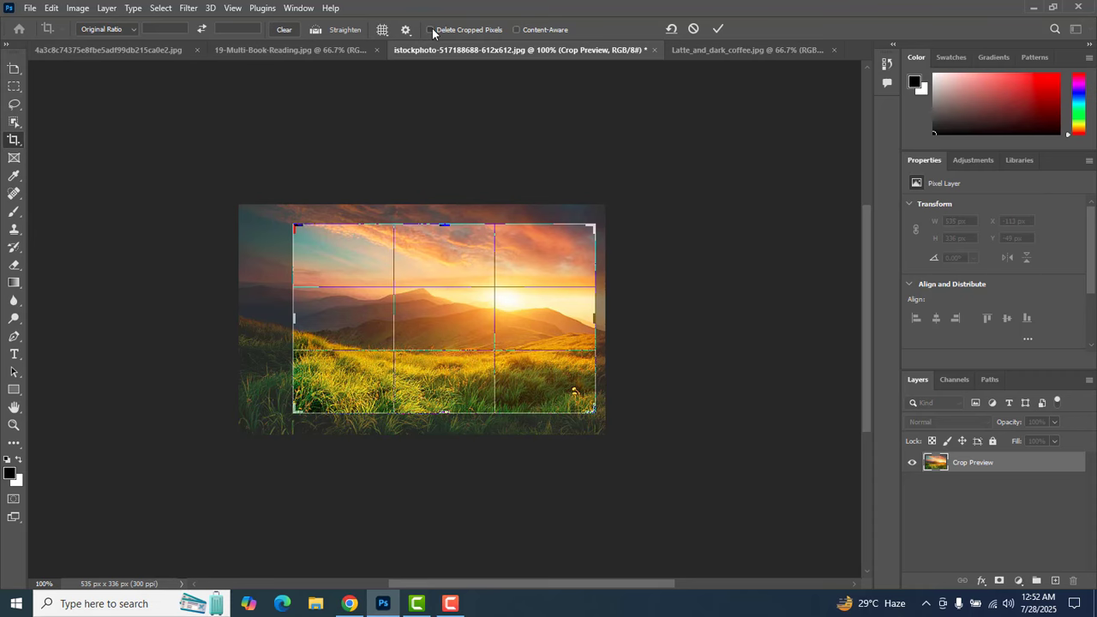
key("Return")
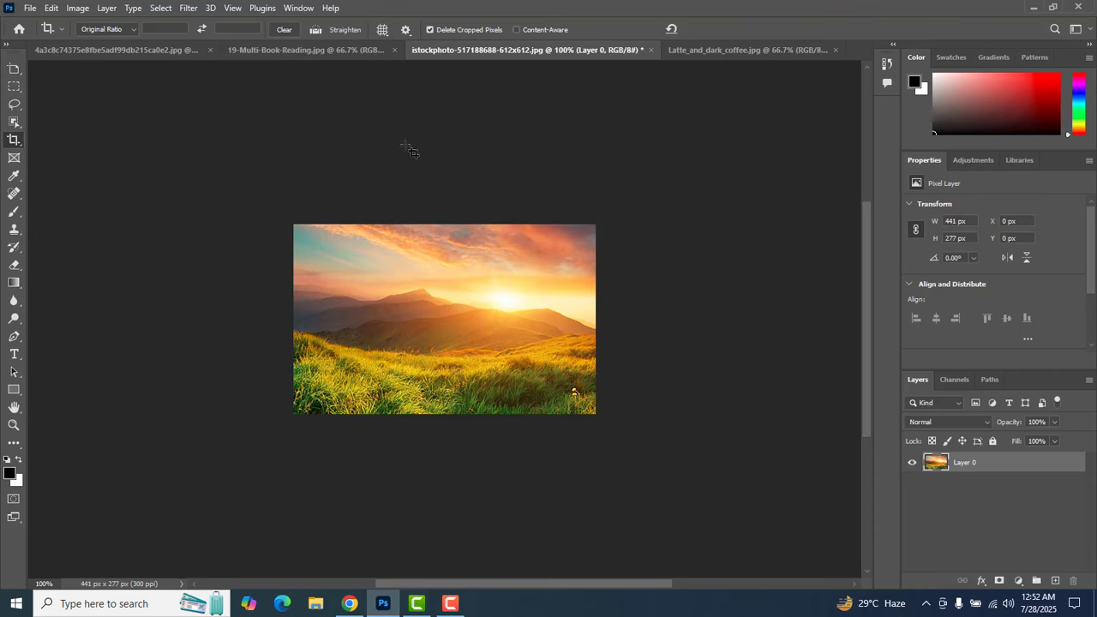
- Extend the sunset landscape's crop area beyond its upper and side edges and apply it with Content-Aware enabled and Delete Cropped Pixels off
left_click(14, 140)
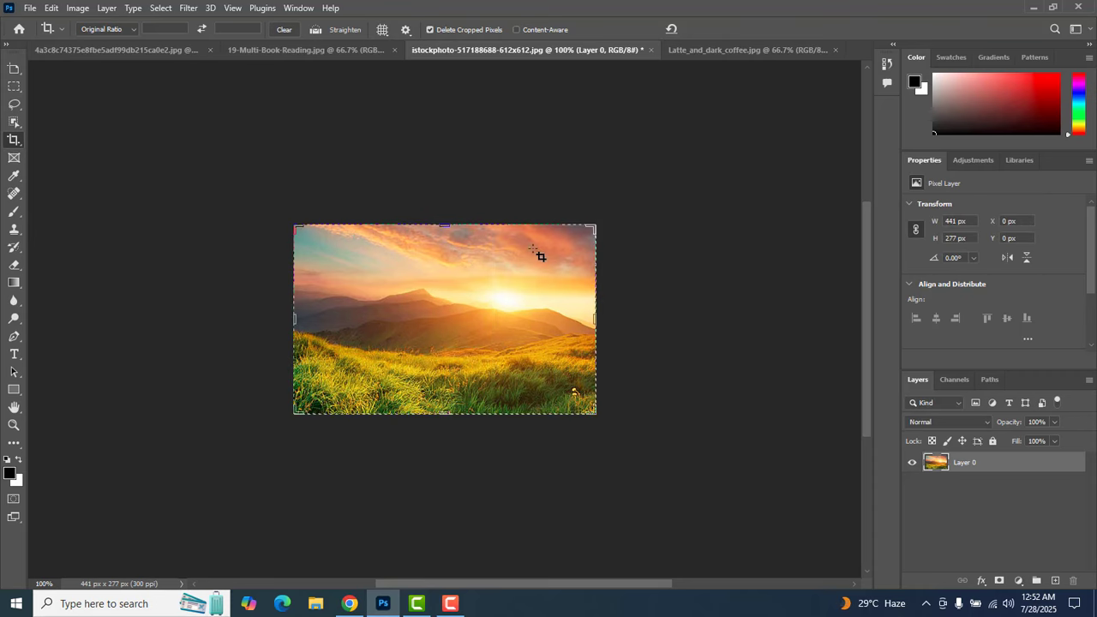
mouse_move(590, 227)
left_mouse_down()
mouse_move(646, 198)
mouse_move(578, 224)
mouse_move(590, 225)
left_mouse_up()
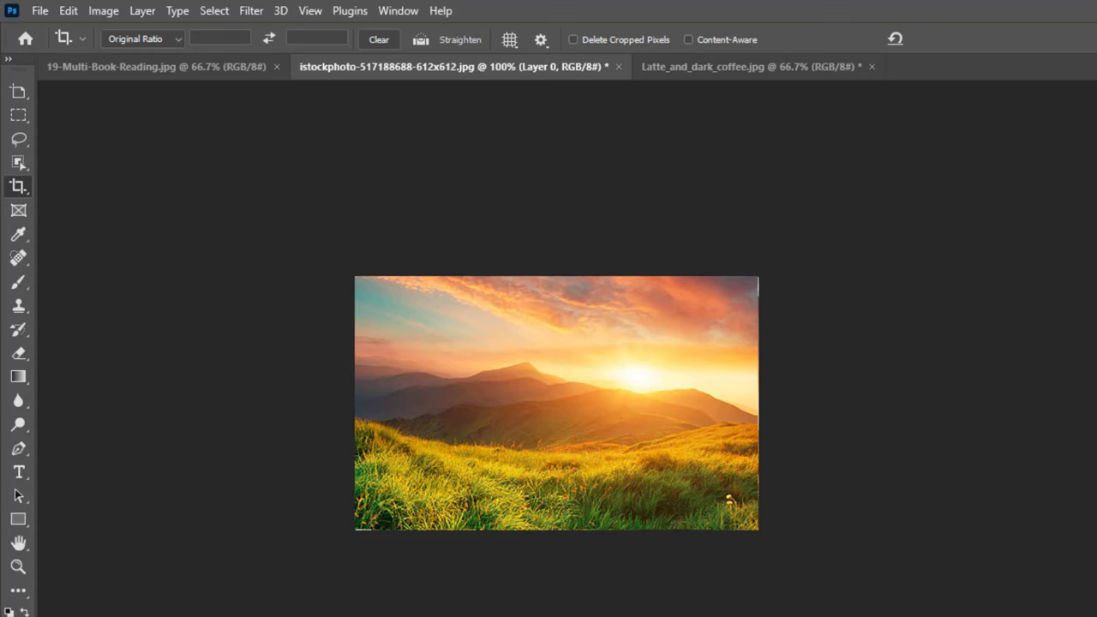
left_click(18, 188)
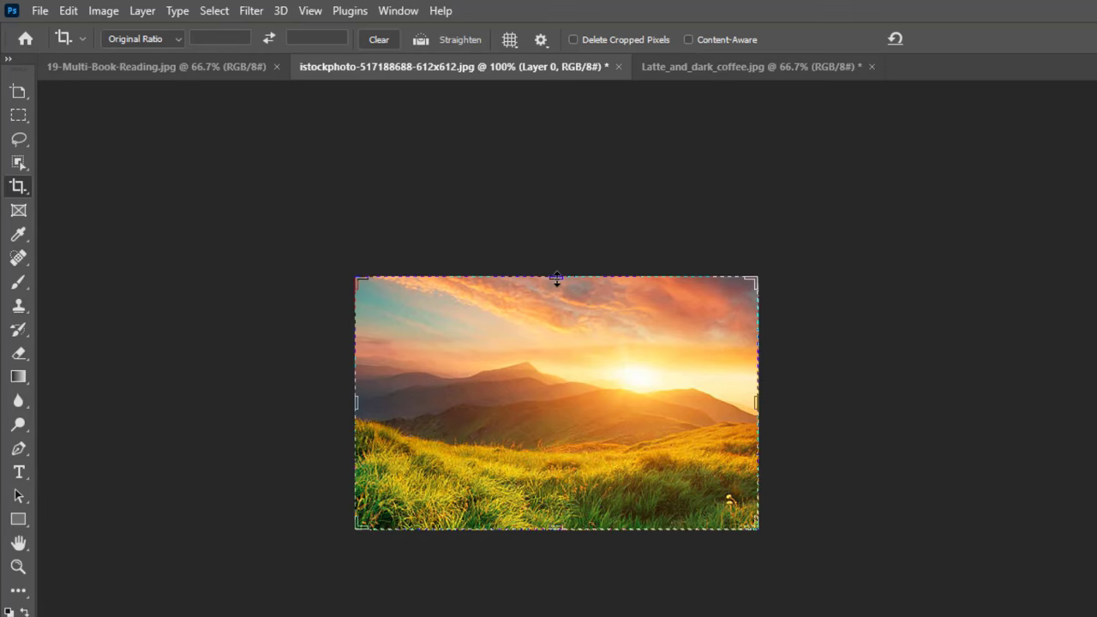
left_click_drag(557, 277, 558, 270)
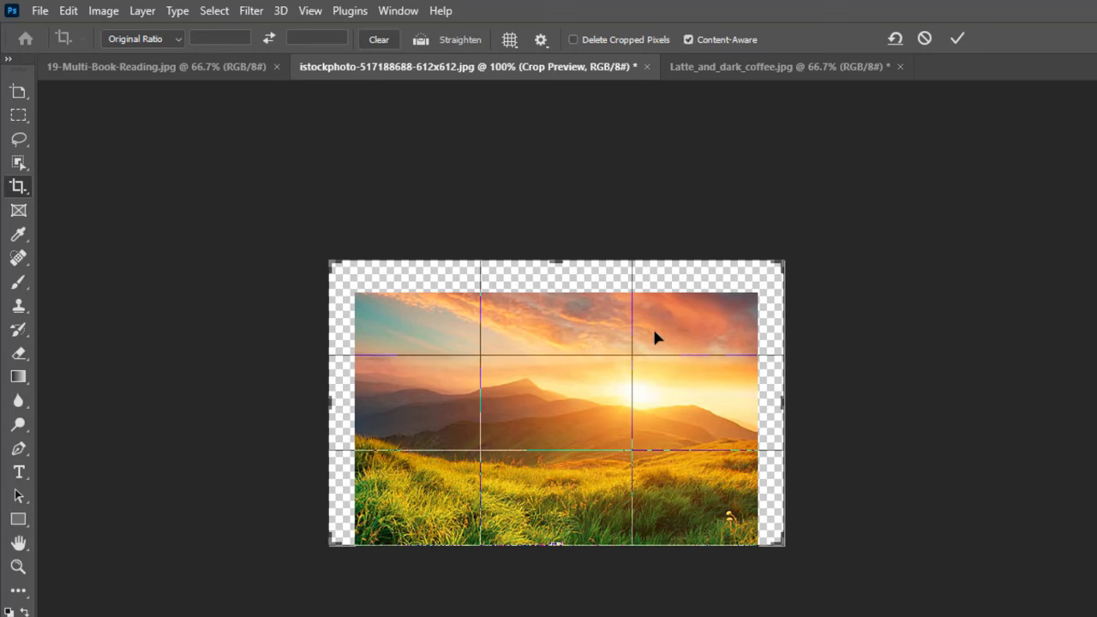
key("Return")
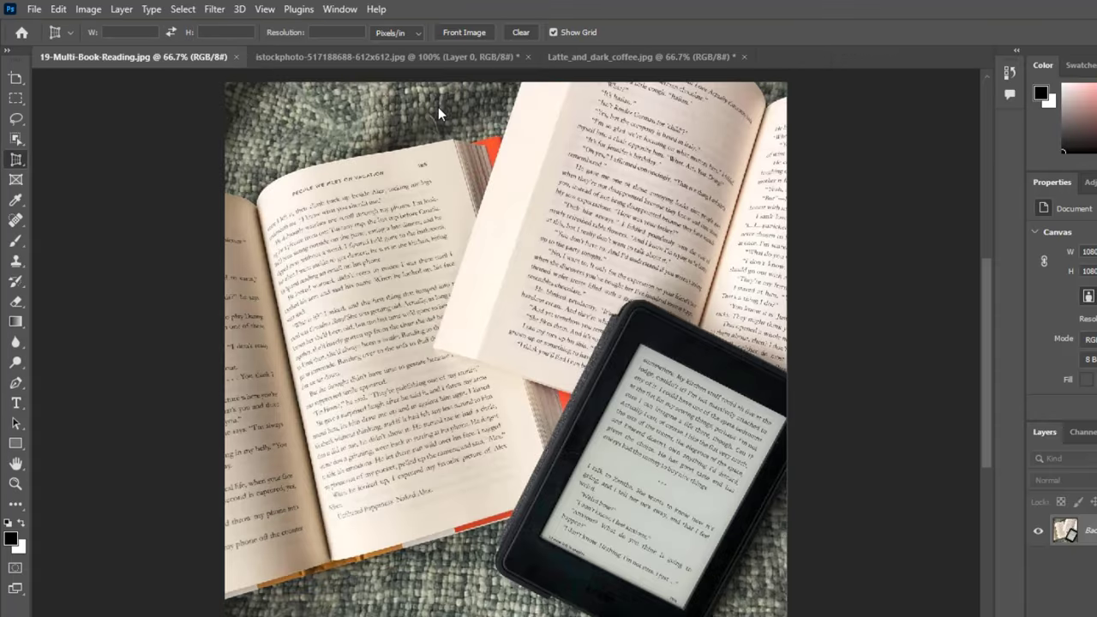
- Perspective-crop the books photo to the tilted e-reader's screen by marking its four corners, and apply the crop
right_click(16, 163)
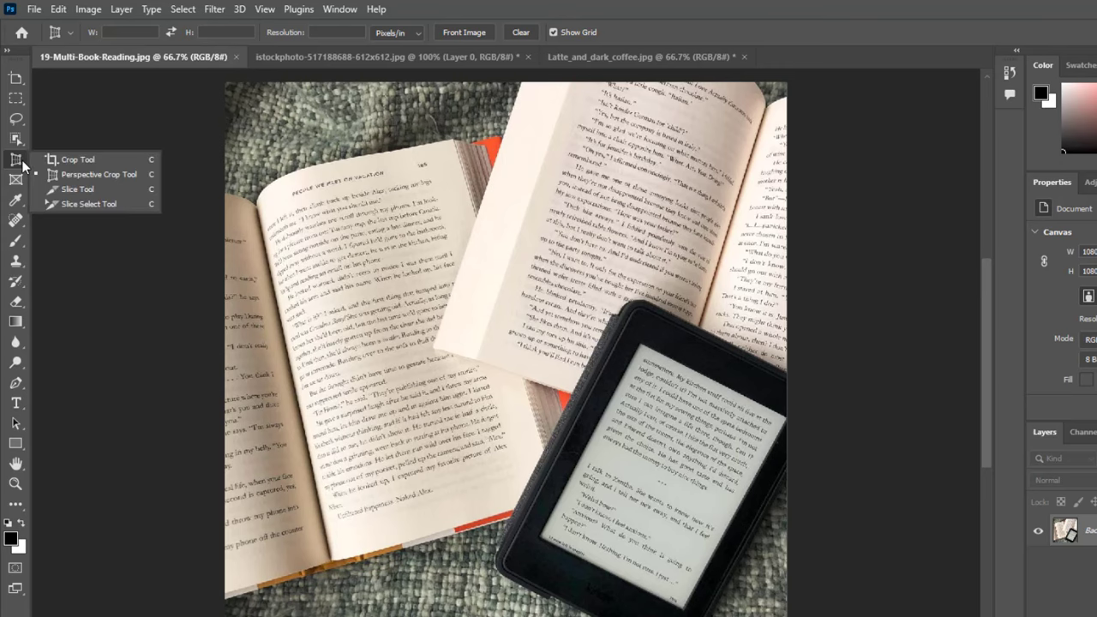
left_click(108, 176)
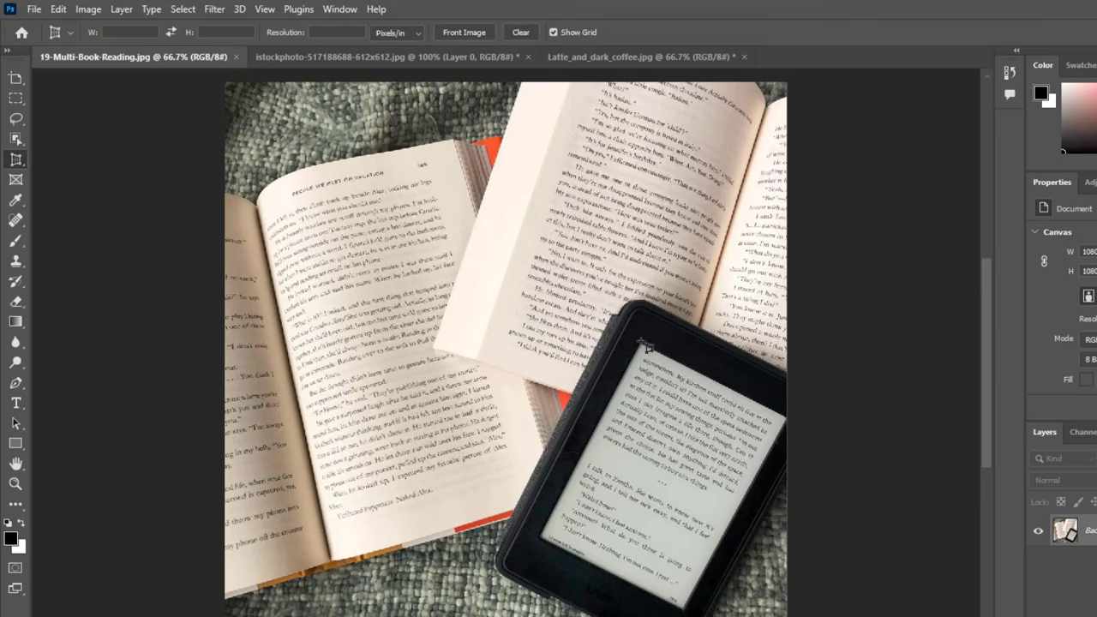
left_click(640, 343)
left_click(787, 419)
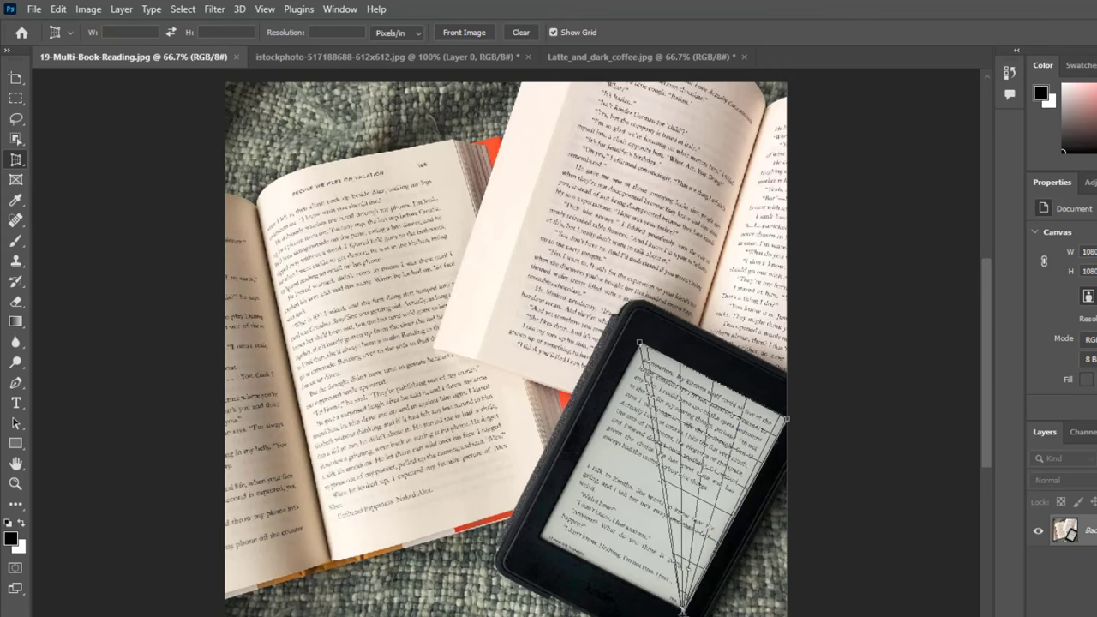
left_click(681, 610)
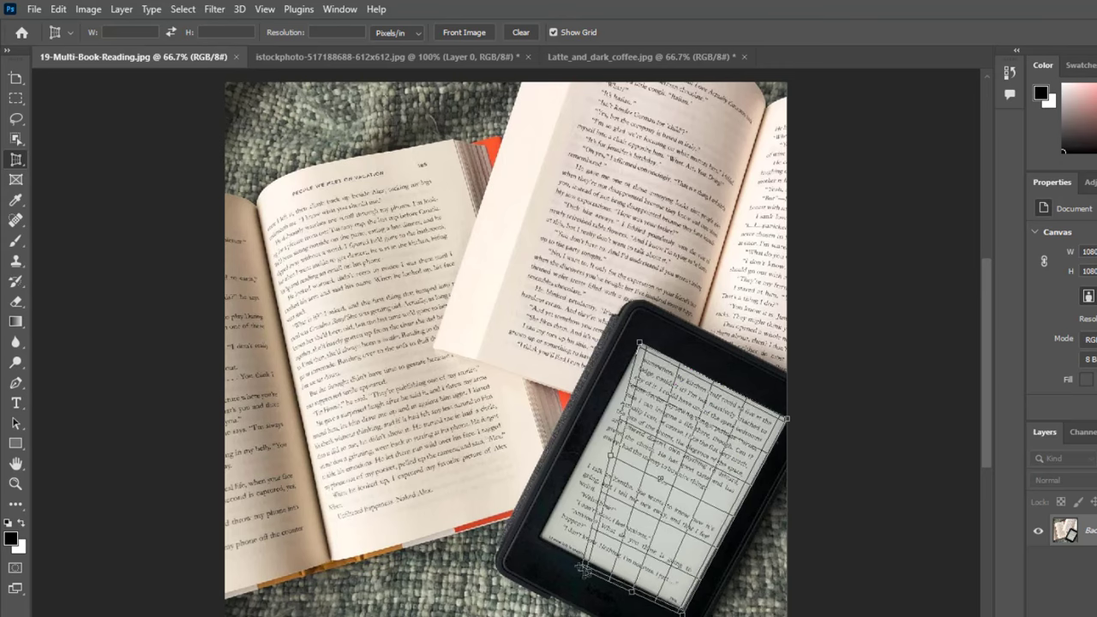
left_click(544, 535)
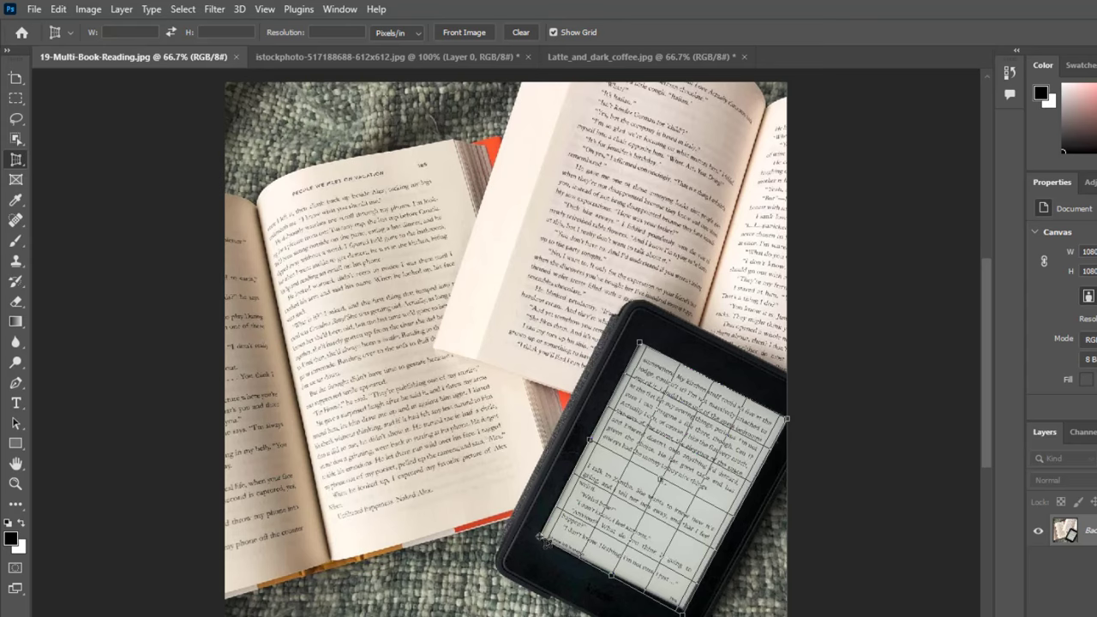
left_click(538, 535)
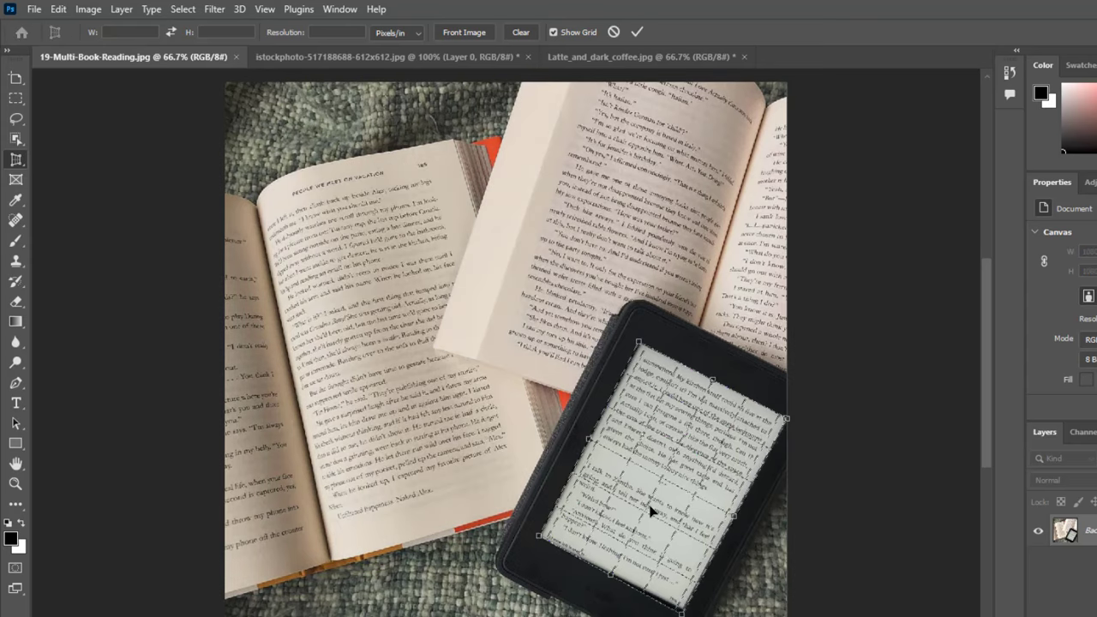
key("Return")
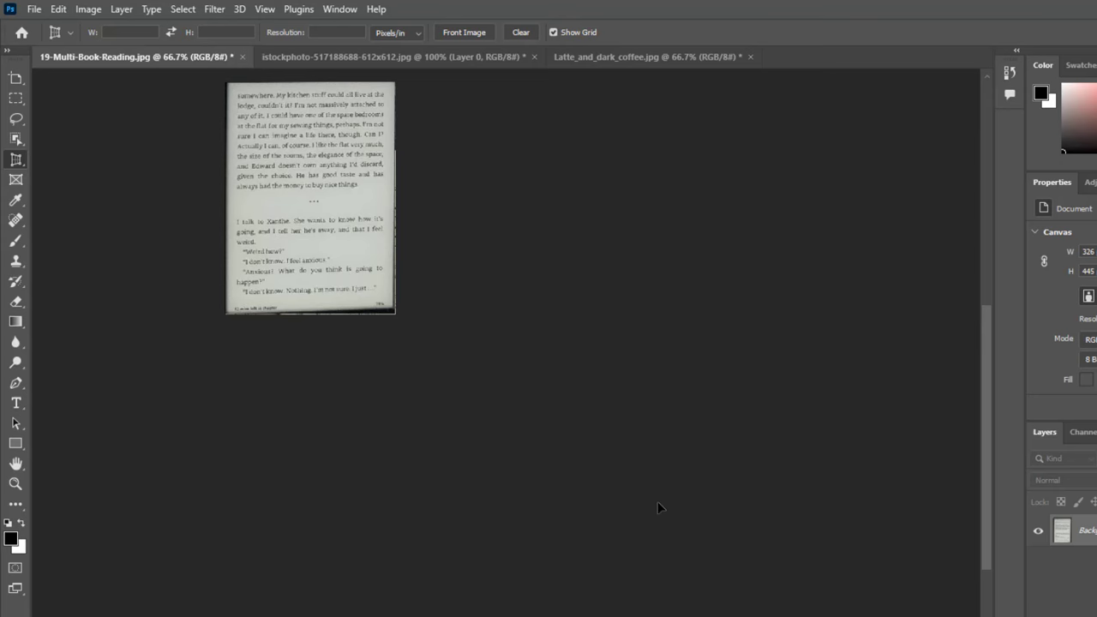
right_click(16, 164)
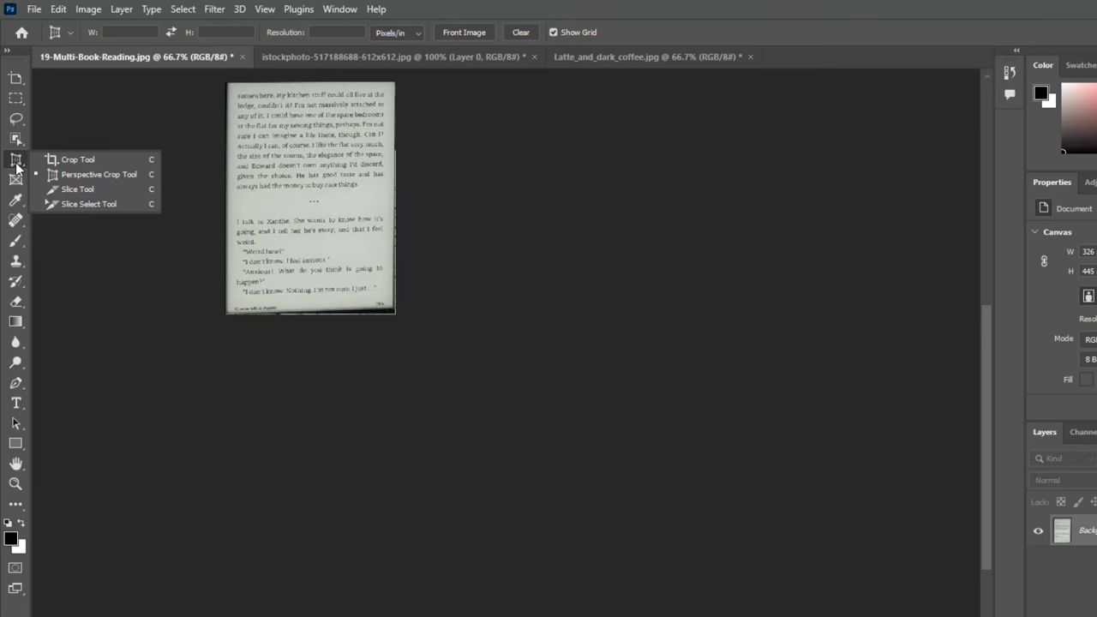
left_click(125, 177)
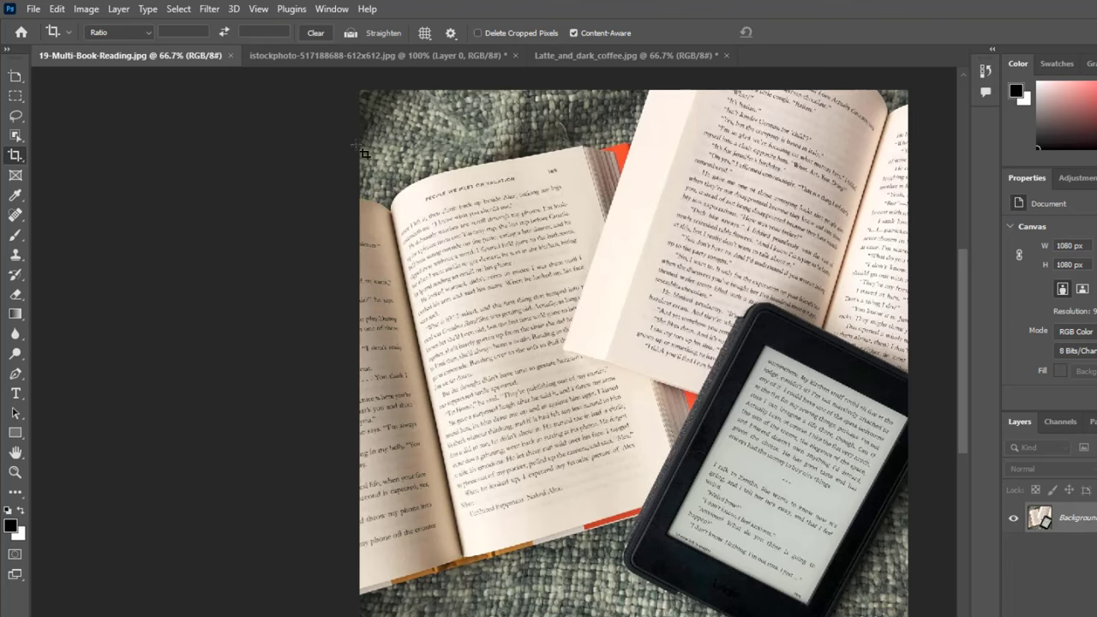
- Try a smaller crop of the books photo rotated clockwise, and reset the crop frame to the full image
left_click(402, 142)
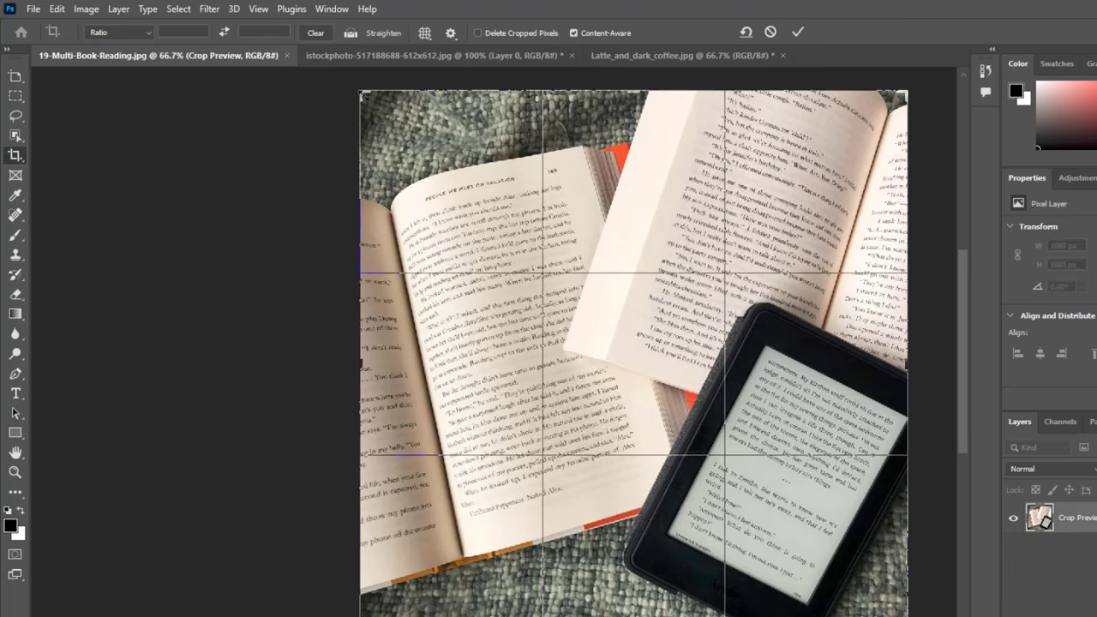
left_click_drag(361, 91, 398, 157)
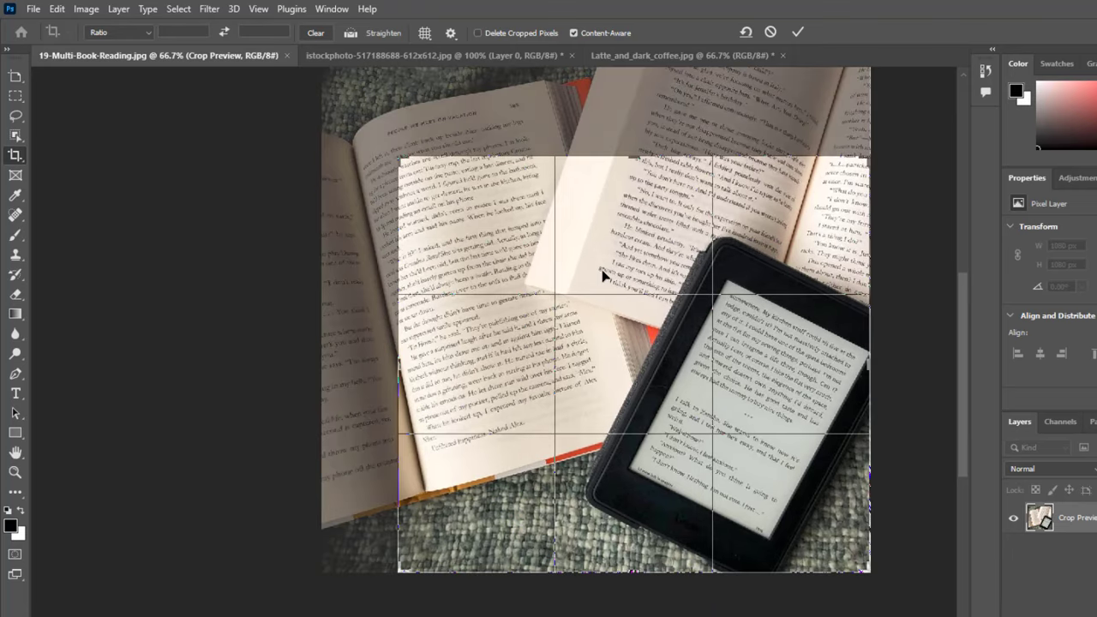
left_click_drag(603, 274, 609, 328)
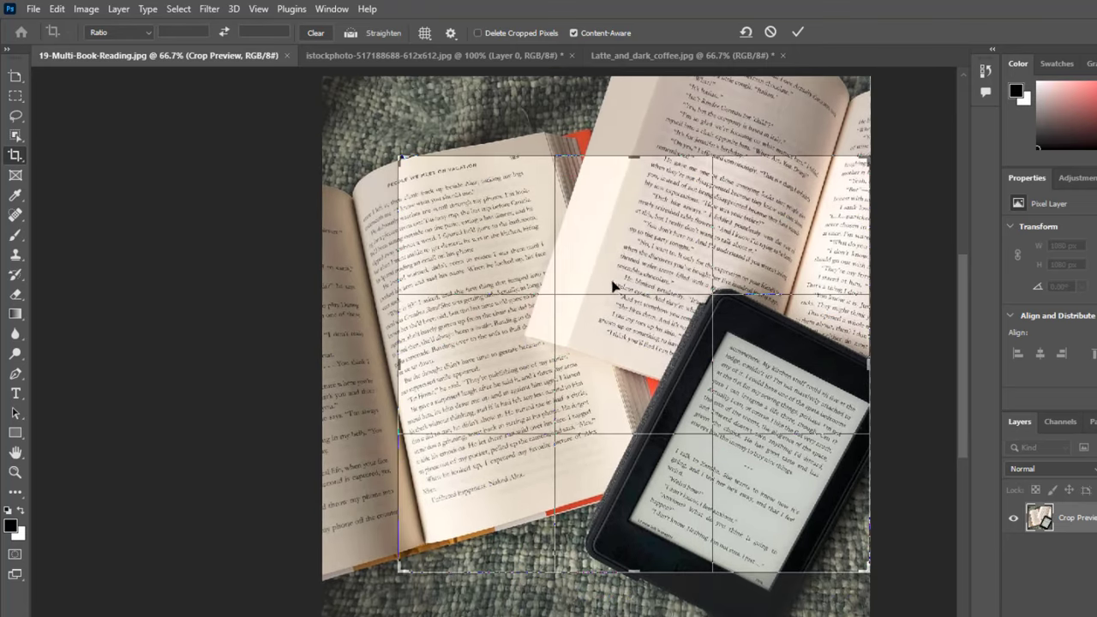
left_click_drag(396, 151, 485, 90)
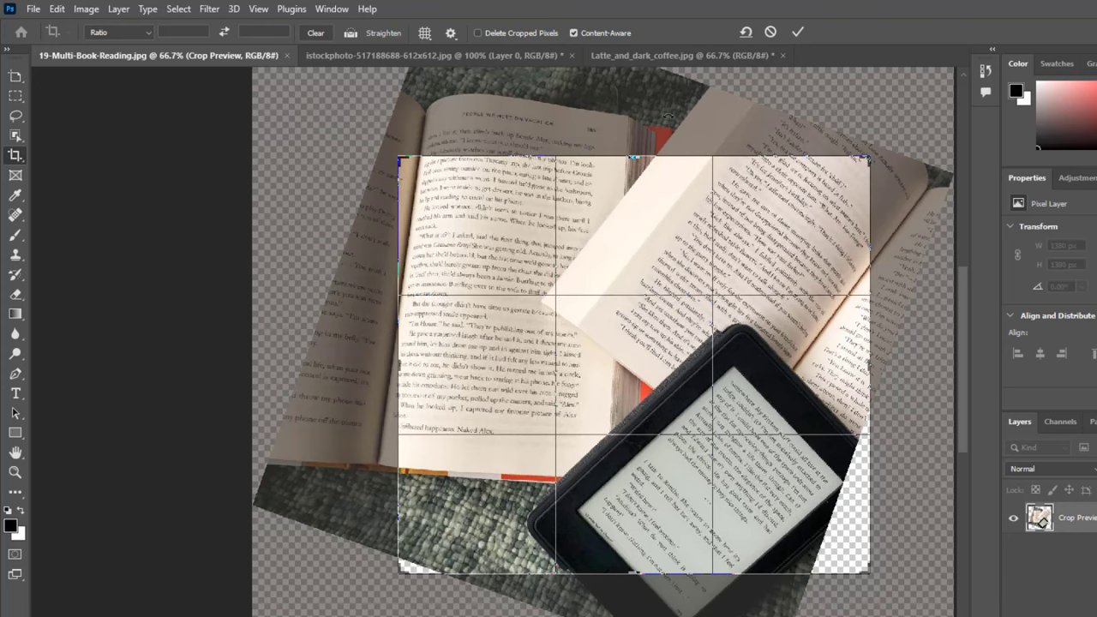
left_click(745, 35)
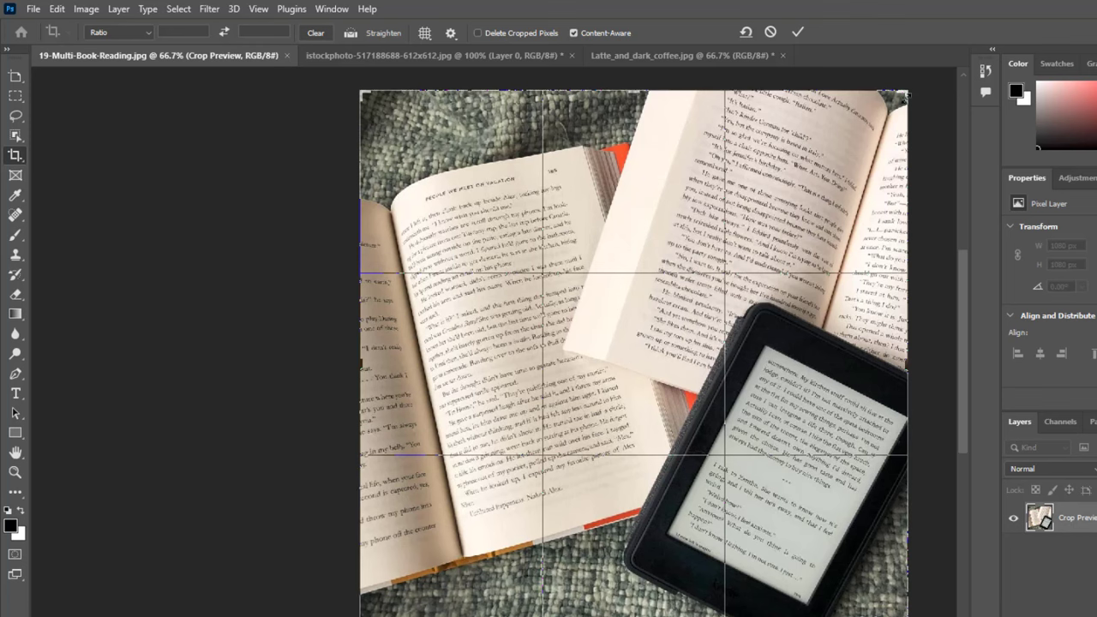
- Crop the books photo to a smaller frame around the e-reader and adjoining pages, and apply it with Delete Cropped Pixels off
left_click_drag(909, 93, 847, 196)
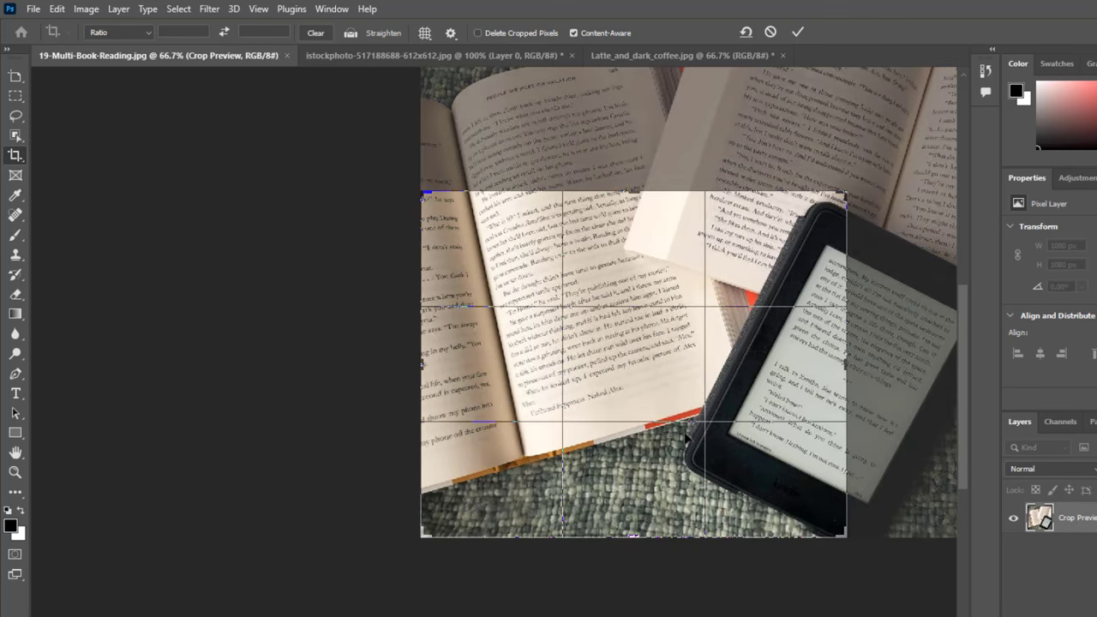
left_click_drag(656, 400, 571, 444)
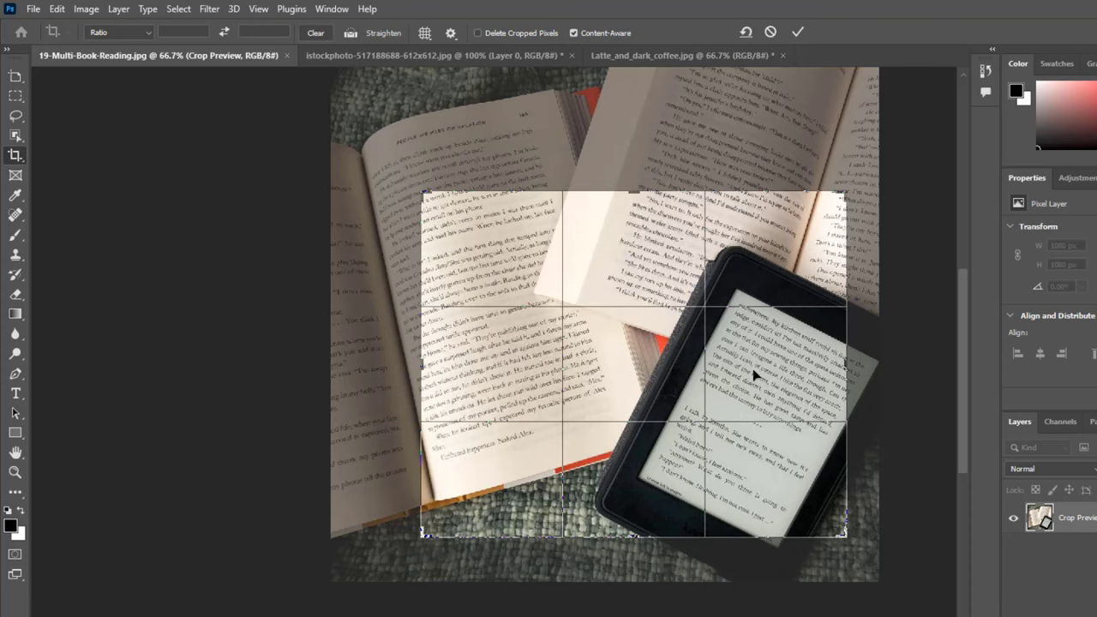
left_click(797, 36)
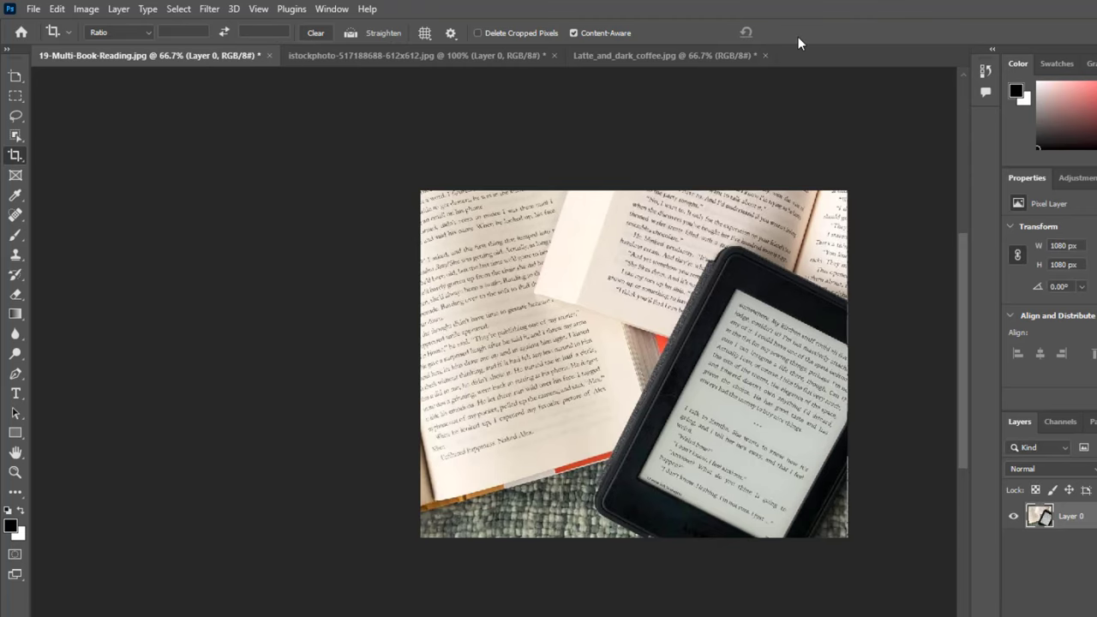